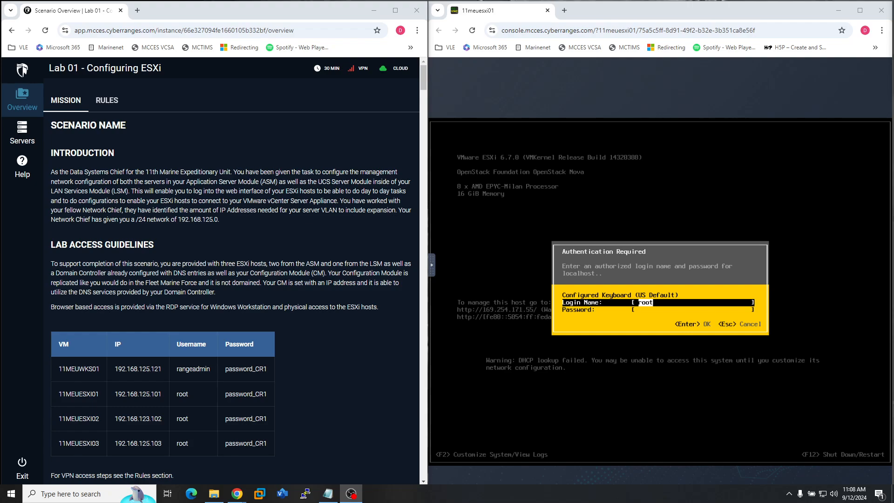
Log in to the ESXi host console as root with the account password.
key(Return)
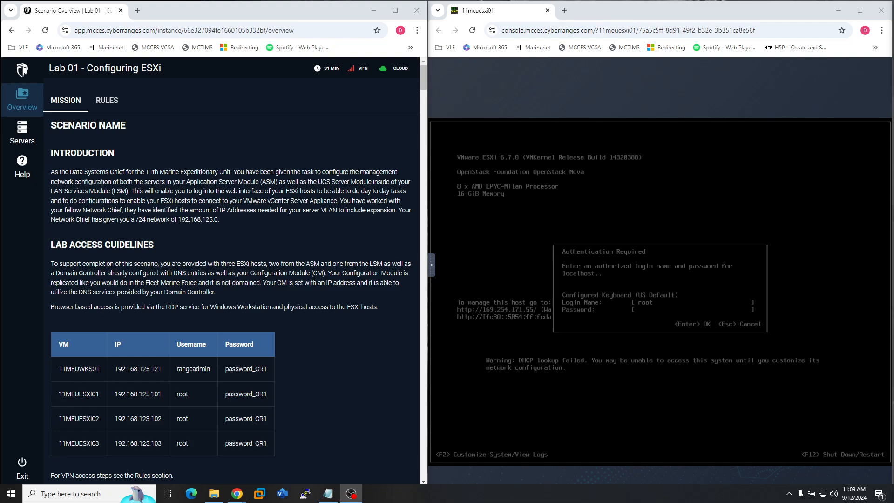
scroll(178, 274, down, 2)
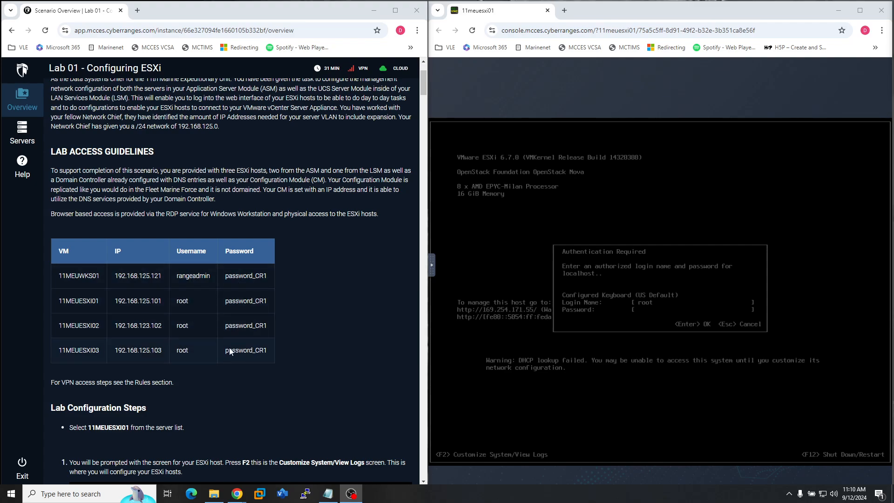
scroll(230, 355, down, 5)
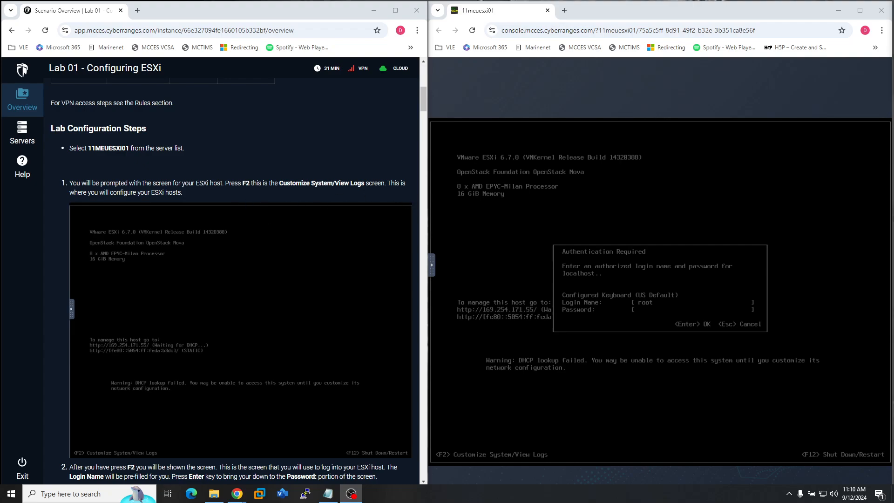
click(577, 298)
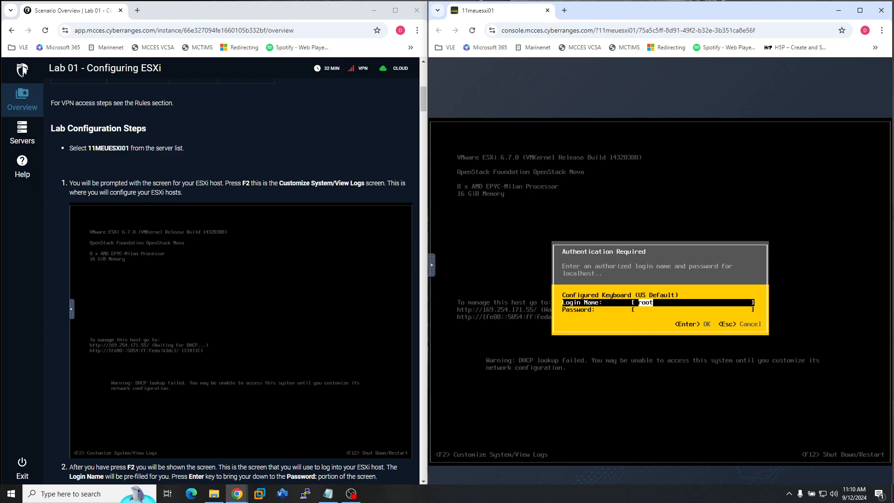
key(Return)
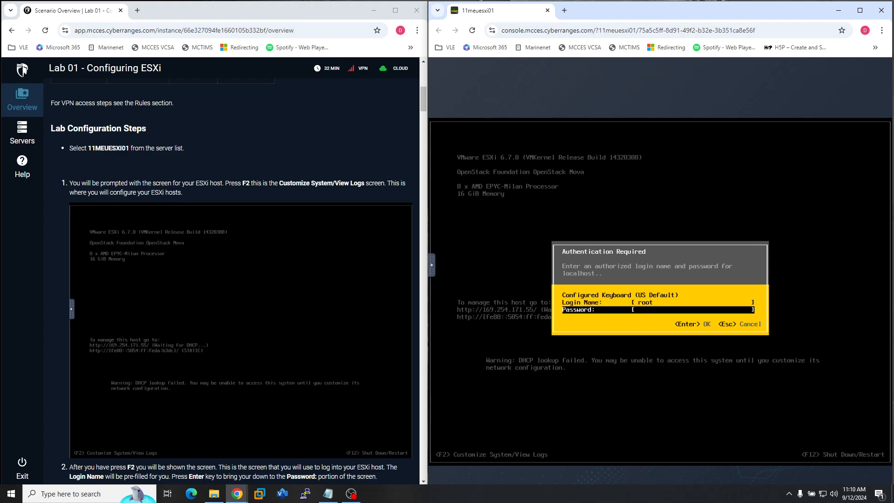
text(***********)
scroll(176, 254, down, 7)
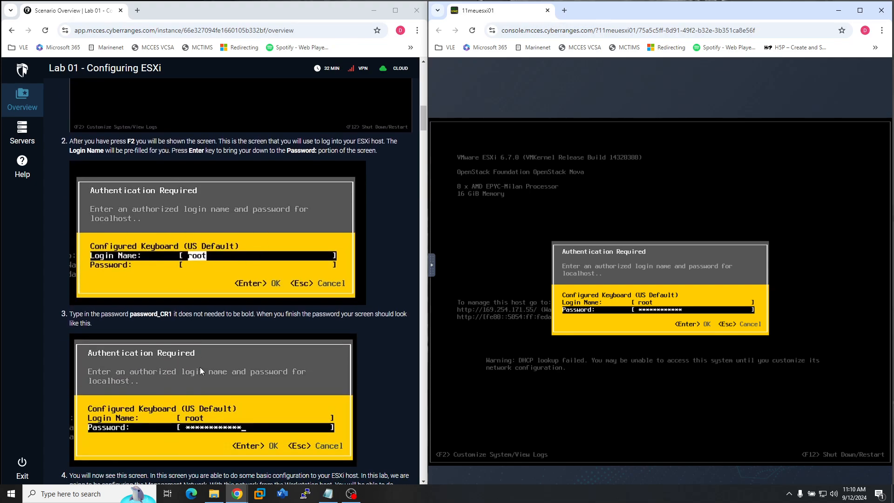
scroll(195, 363, down, 2)
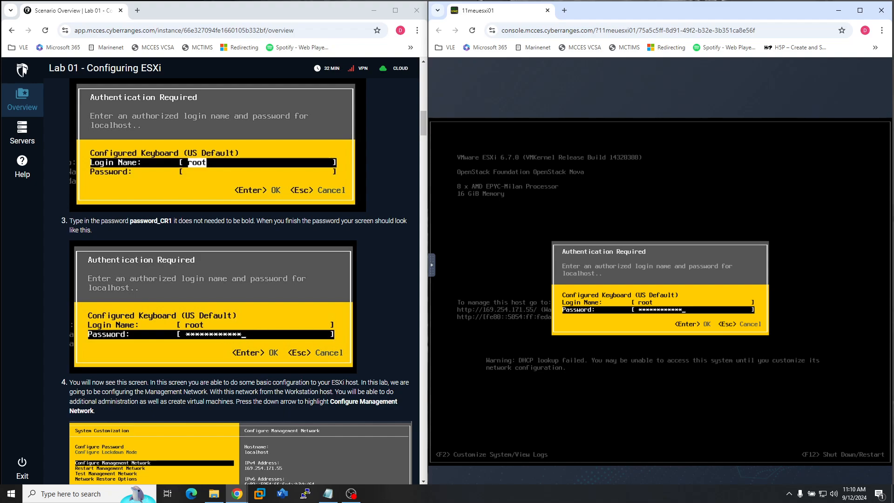
key(Return)
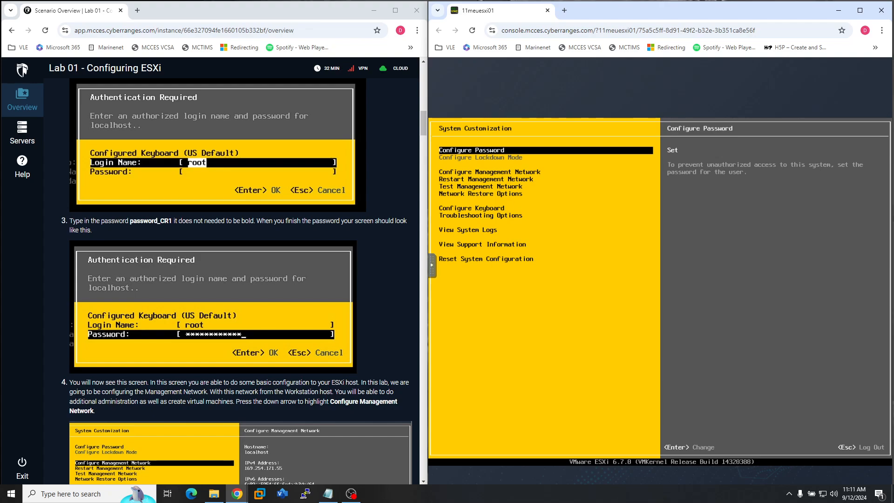
Open the Configure Management Network settings of the ESXi host.
key(Down)
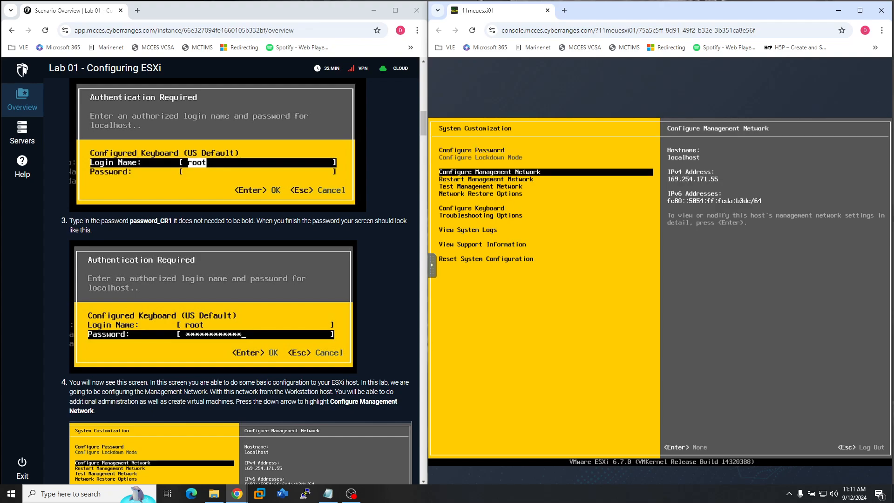
scroll(166, 418, down, 6)
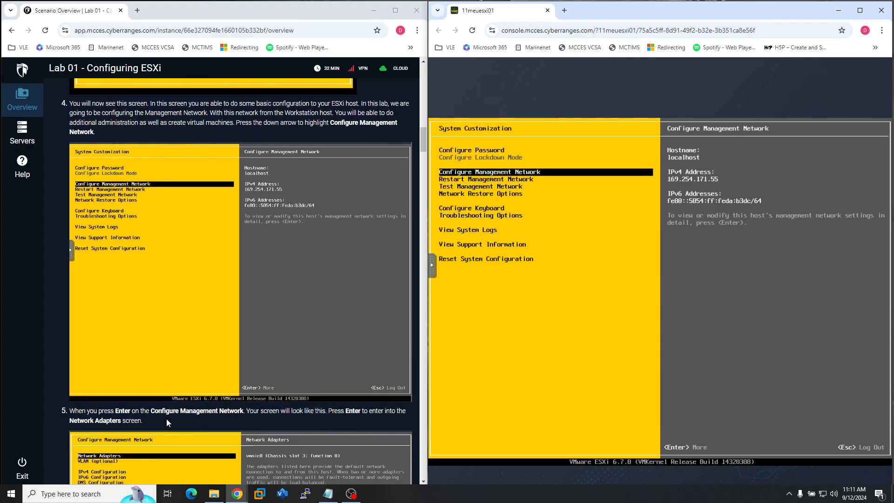
scroll(199, 282, down, 1)
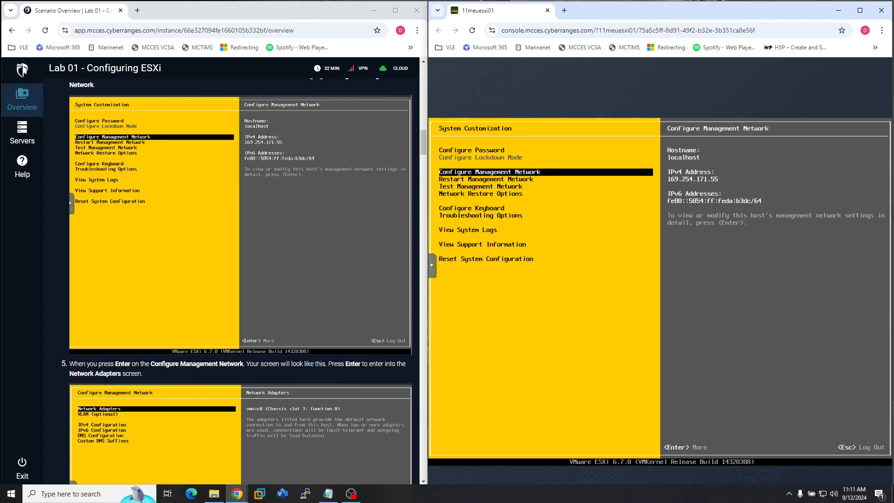
key(Return)
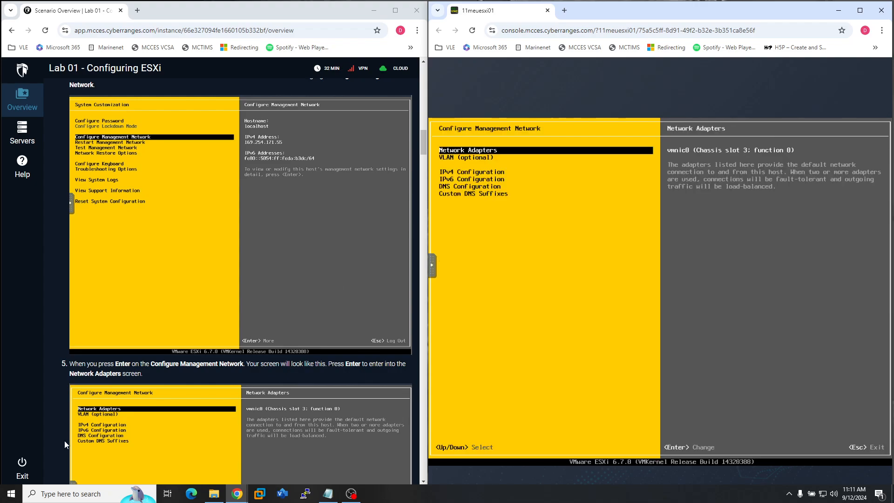
Deselect the vmnic0 adapter in the host's Network Adapters settings and accept the change.
scroll(201, 426, down, 5)
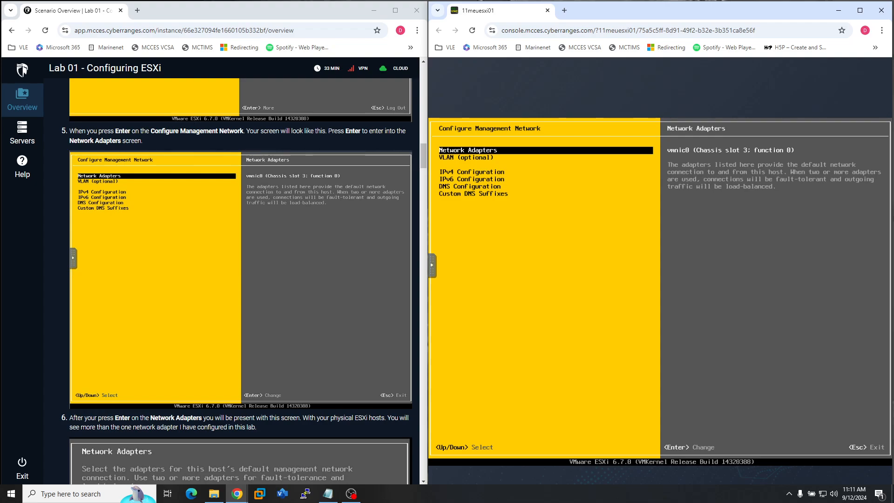
key(Return)
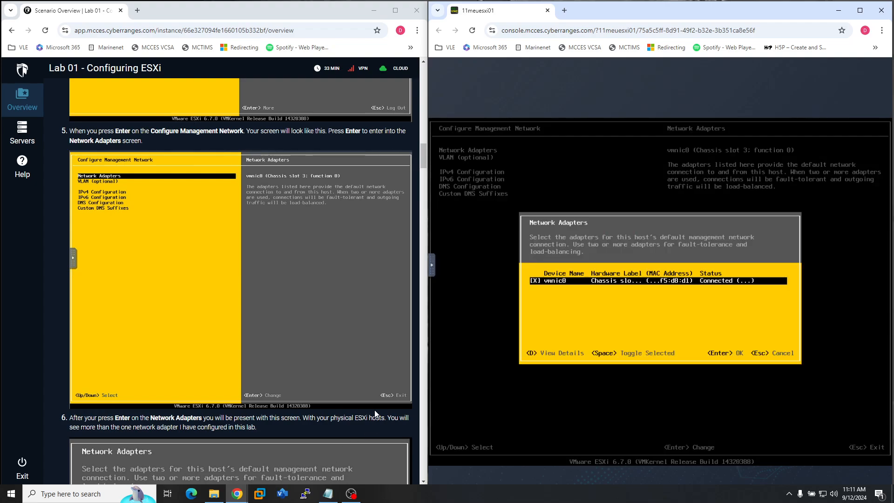
scroll(353, 405, down, 5)
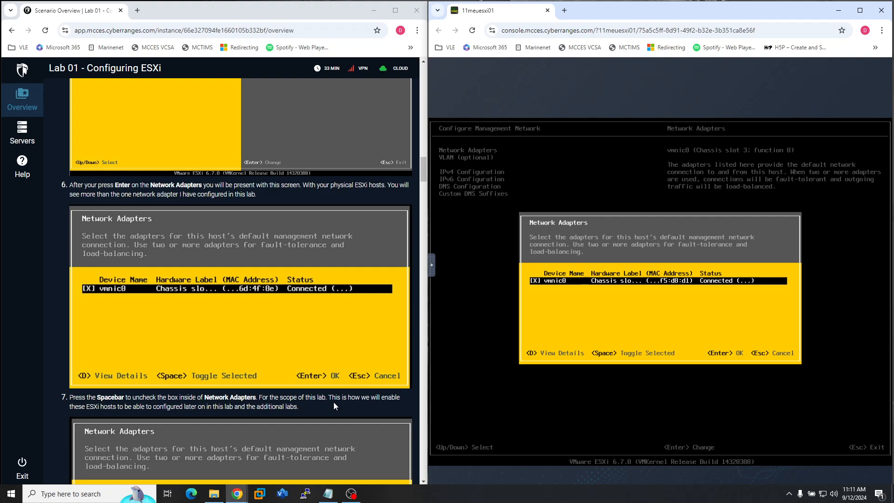
key(space)
key(Return)
Switch the management network's IPv4 configuration to a static IPv4 address and network configuration.
key(Down)
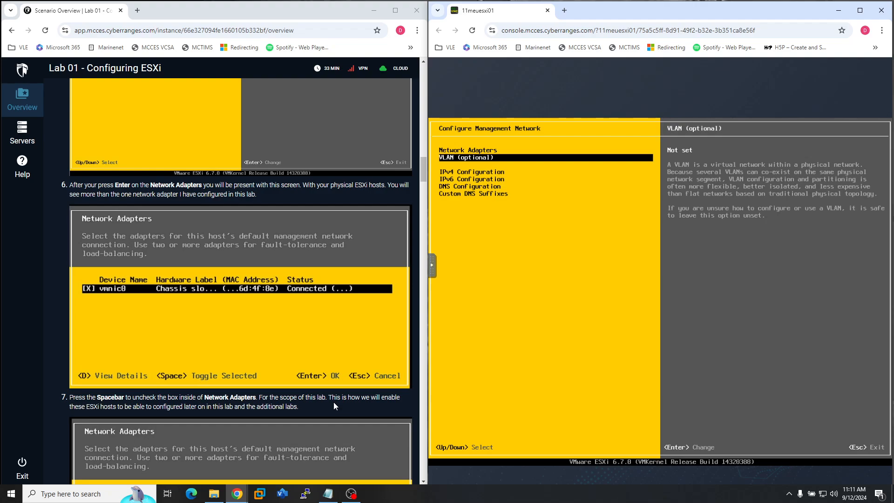
key(Down)
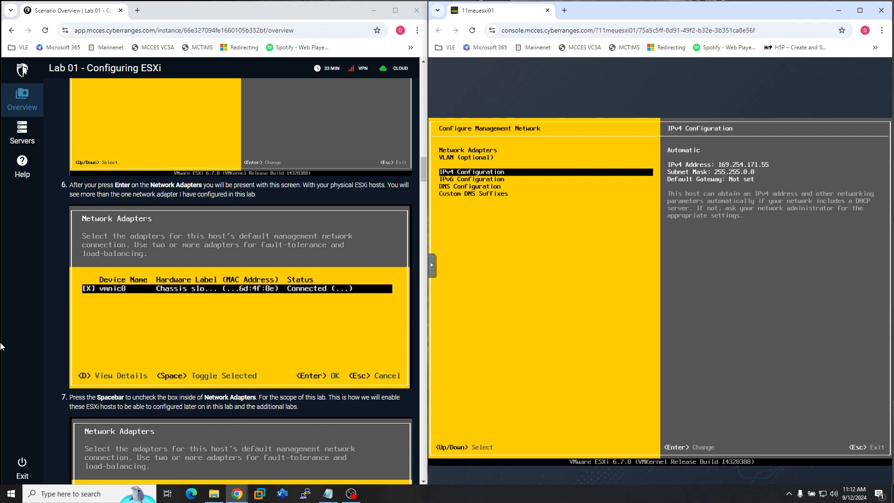
scroll(261, 357, down, 8)
scroll(262, 357, down, 5)
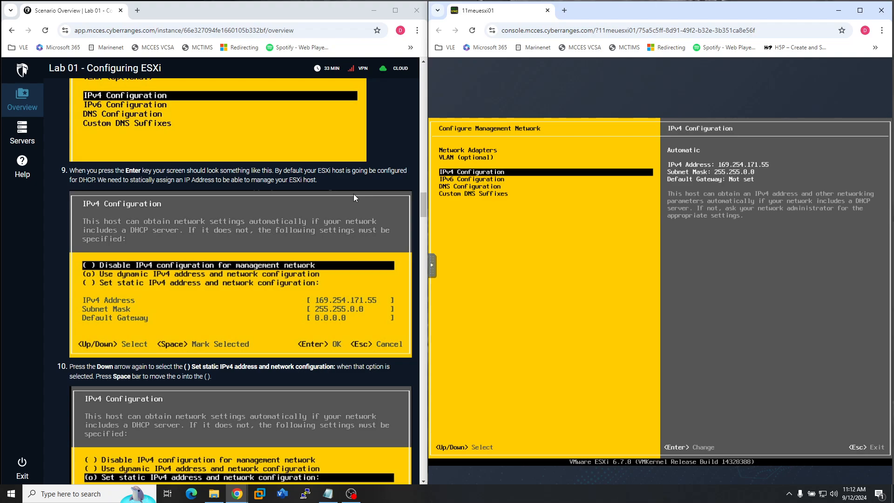
key(Return)
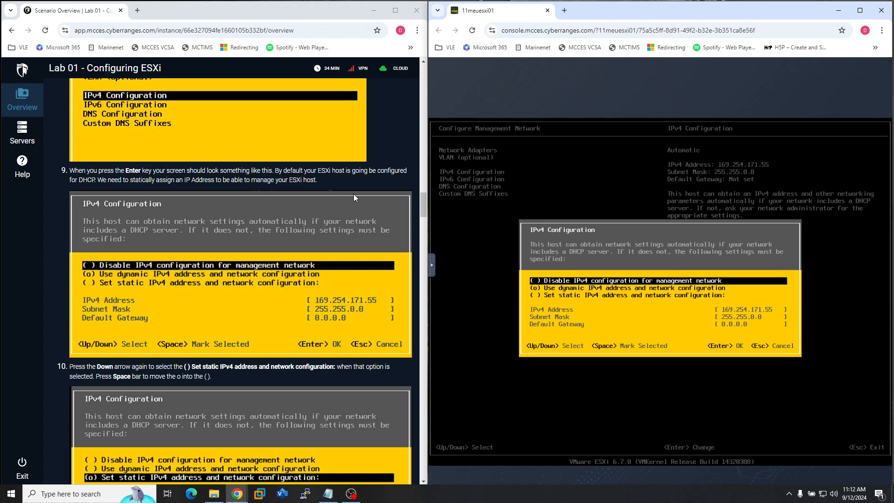
key(Down)
key(Down)
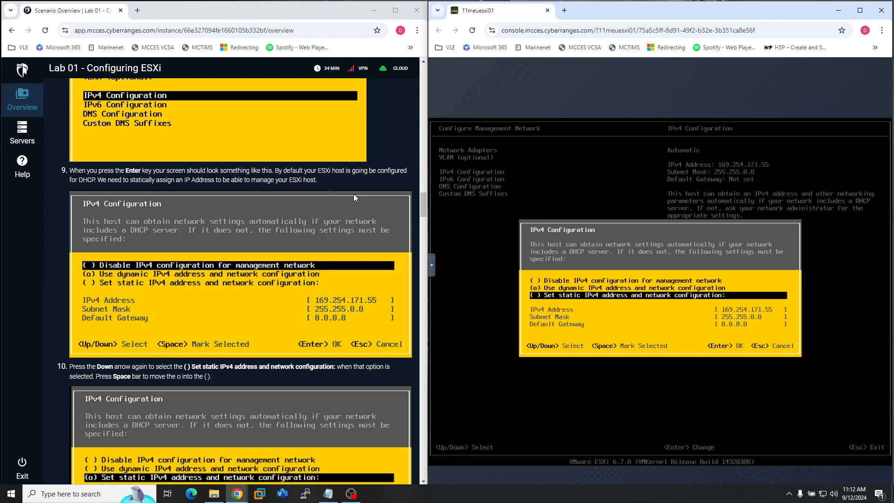
key(space)
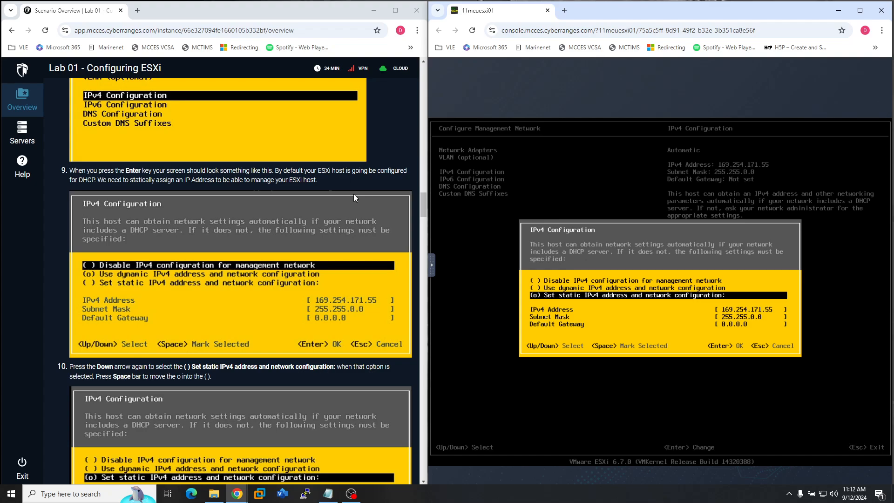
Set the host's static IPv4 address to 192.168.125.101.
scroll(223, 359, down, 7)
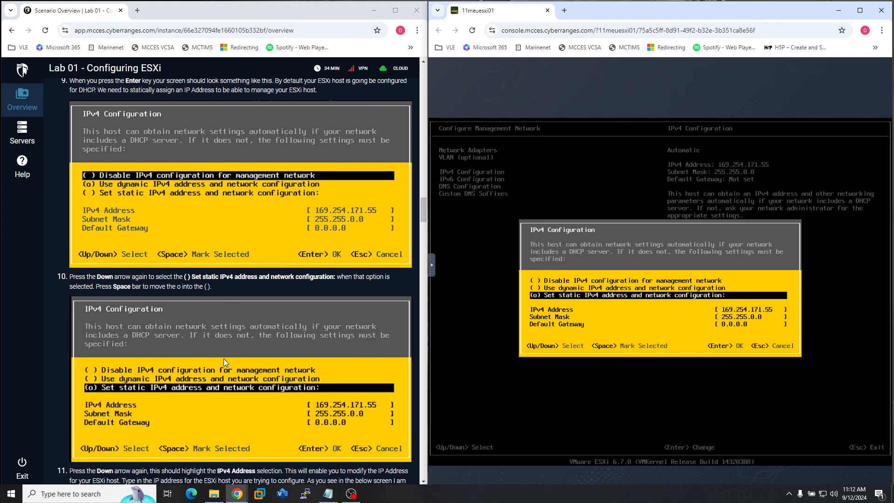
scroll(223, 363, down, 1)
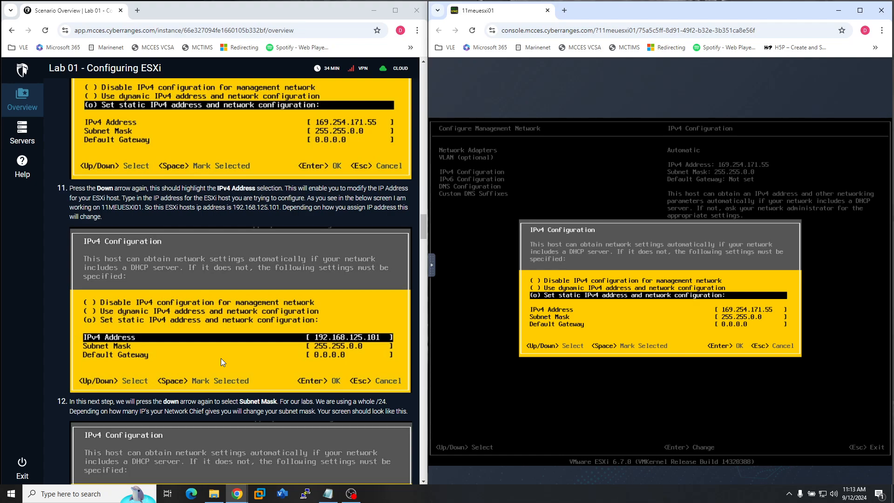
key(Down)
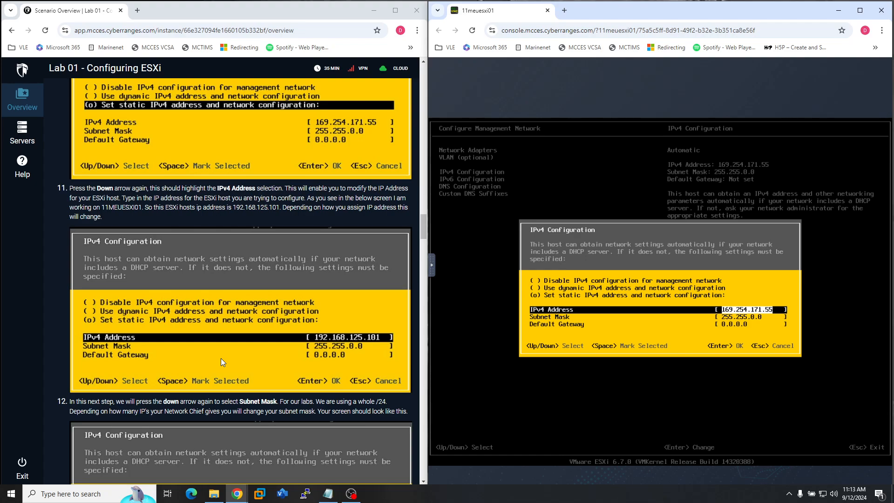
text(192.168.125.10)
key(Down)
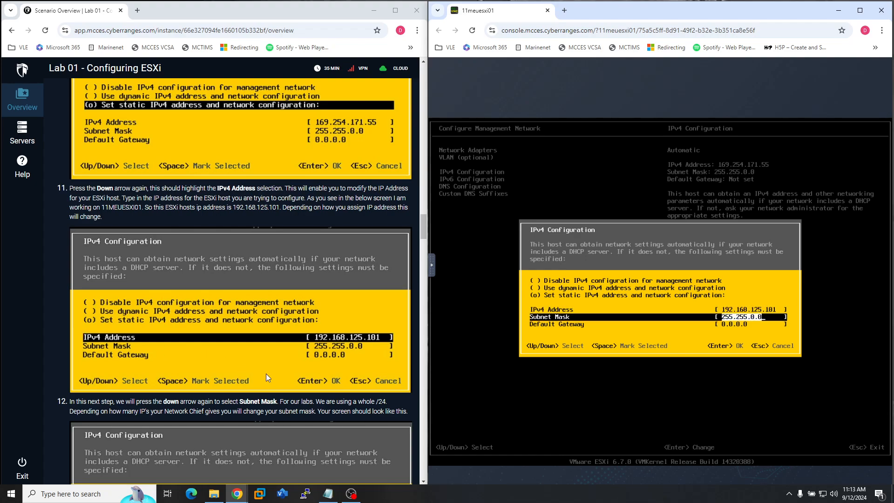
Set the subnet mask to 255.255.255.0 and the default gateway to 192.168.125.1, then accept the IPv4 configuration.
scroll(256, 376, down, 4)
scroll(257, 375, down, 1)
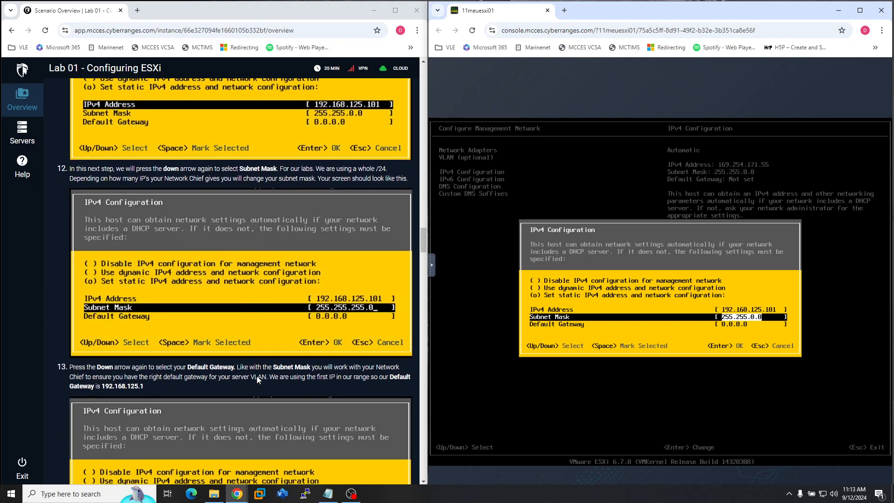
text(255.255.255.0)
key(Down)
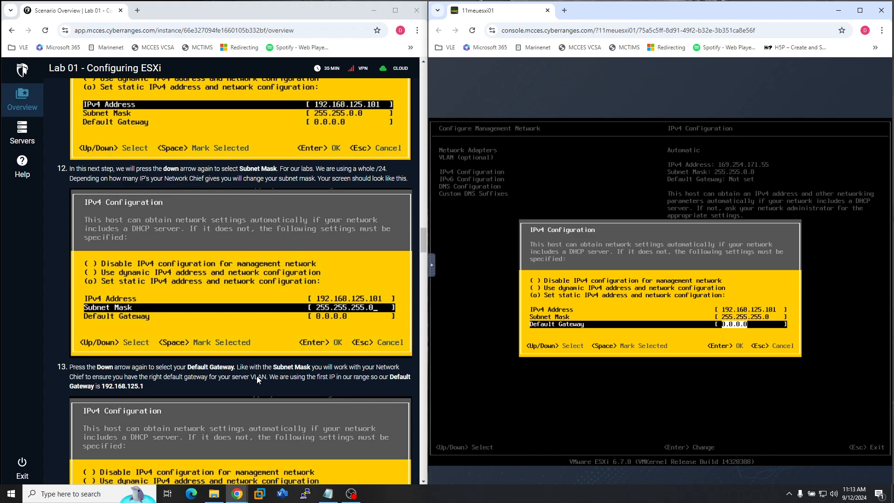
text(192.168.125.1)
key(Return)
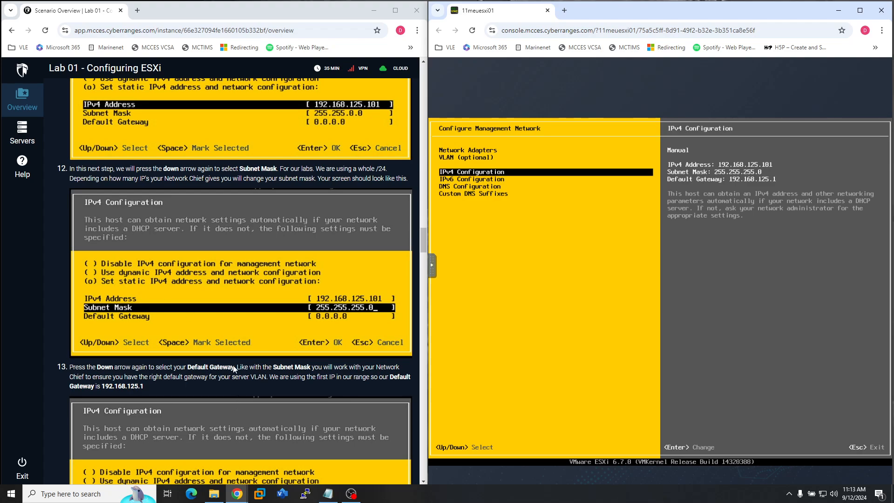
Set the primary DNS server to 192.168.125.21 in the management network's DNS configuration.
scroll(227, 342, down, 1)
scroll(225, 338, down, 7)
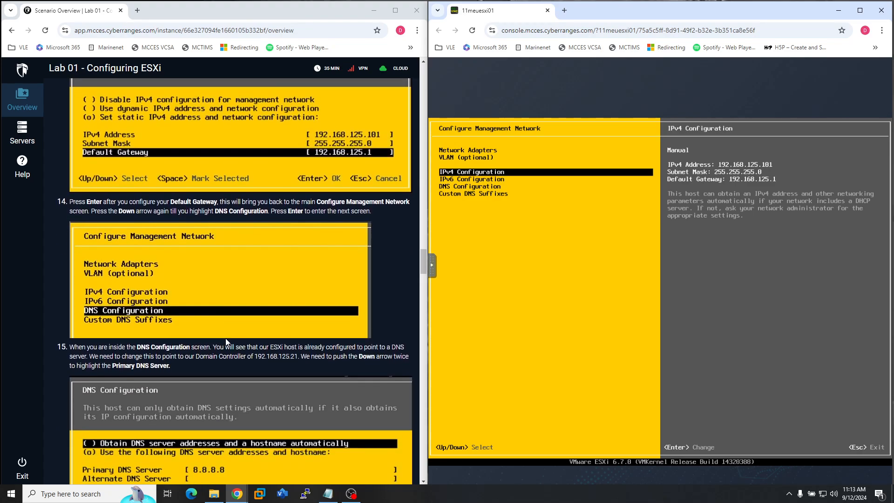
key(Down)
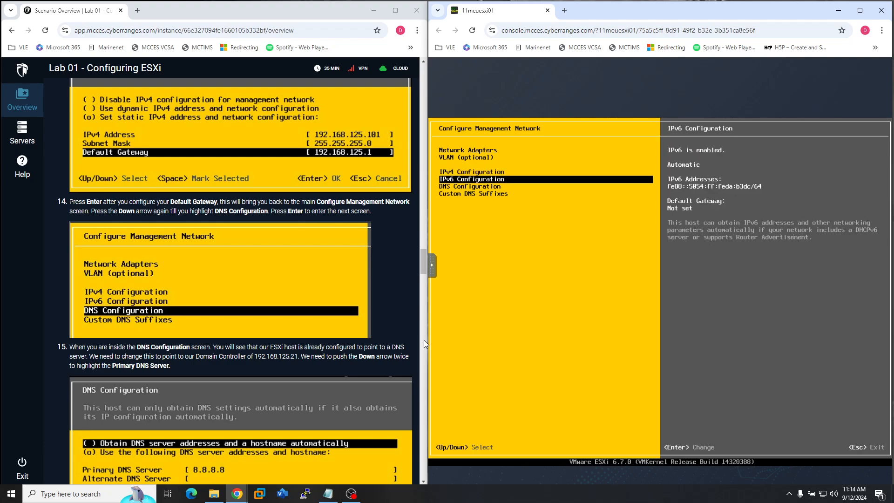
key(Down)
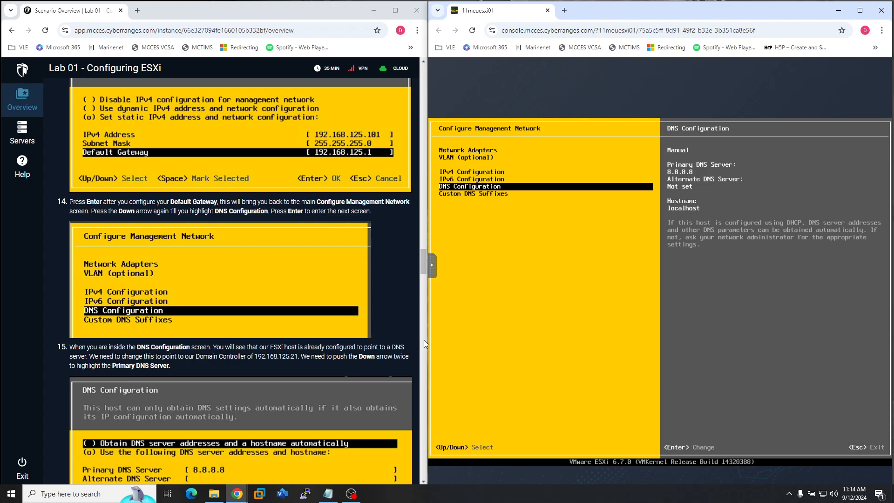
key(Return)
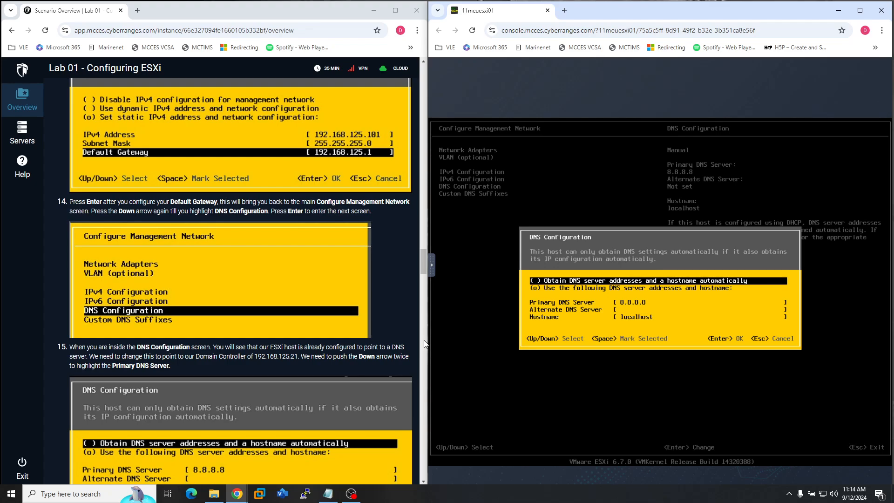
key(Down)
key(Down)
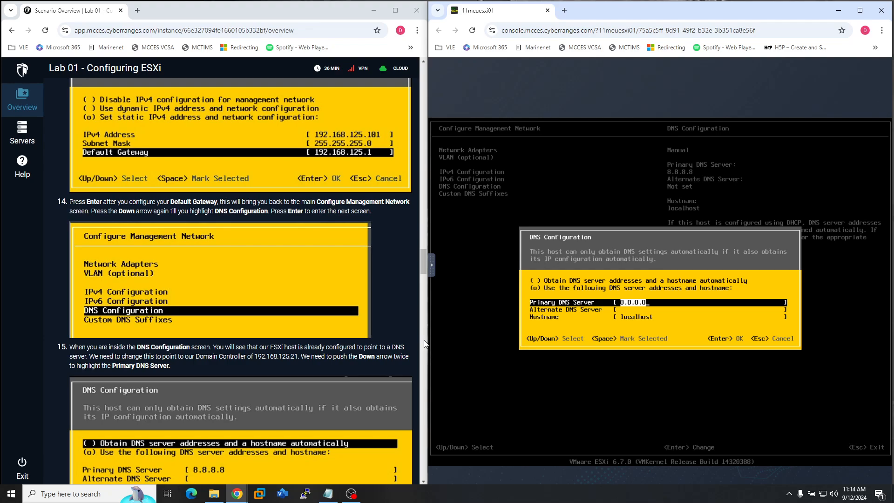
text(09)
key(BackSpace)
key(BackSpace)
text(192.168.125.21)
Set the host's name to 11meuesxi01 in the DNS configuration, leaving the alternate DNS server blank, and accept the settings.
key(Down)
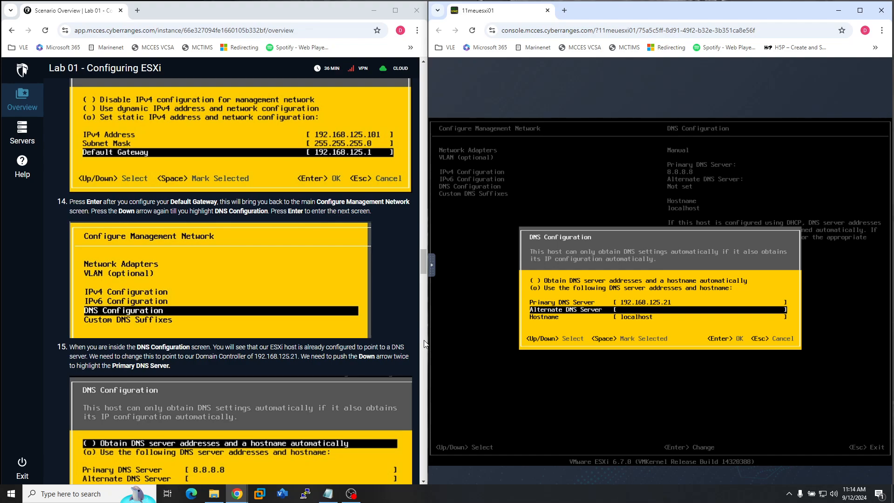
key(Down)
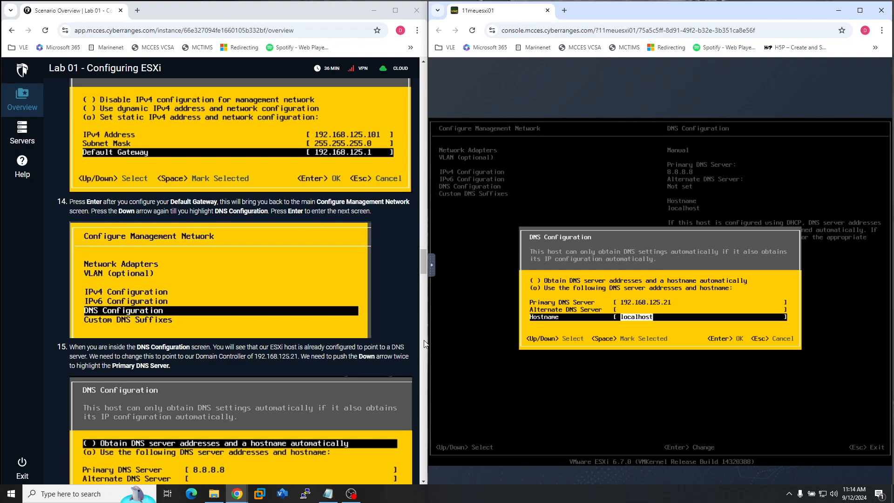
text(11meuesxi01)
scroll(315, 366, down, 5)
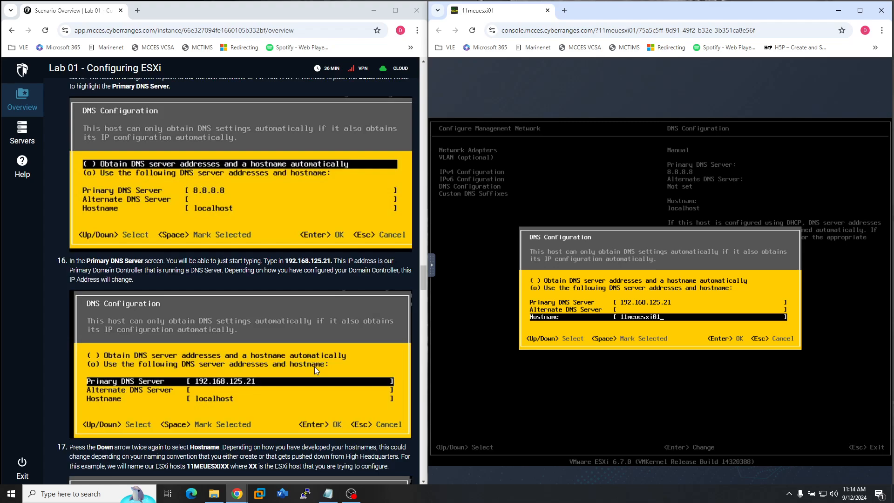
scroll(314, 367, down, 5)
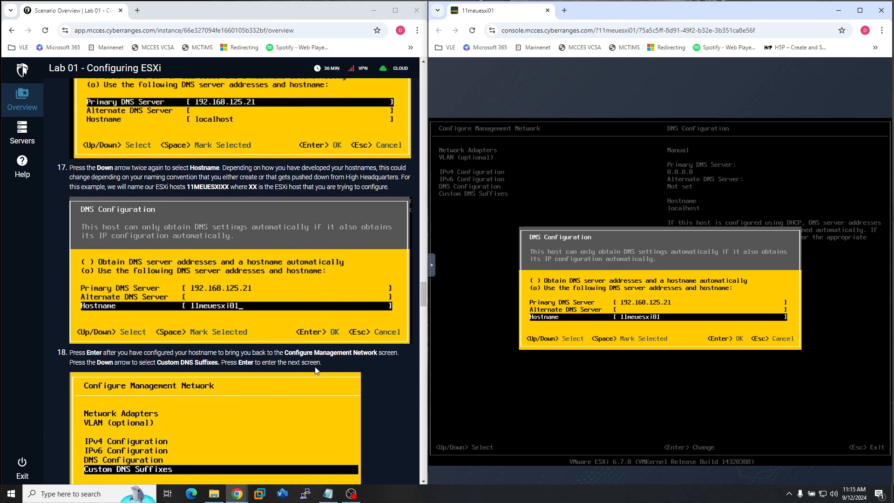
key(Return)
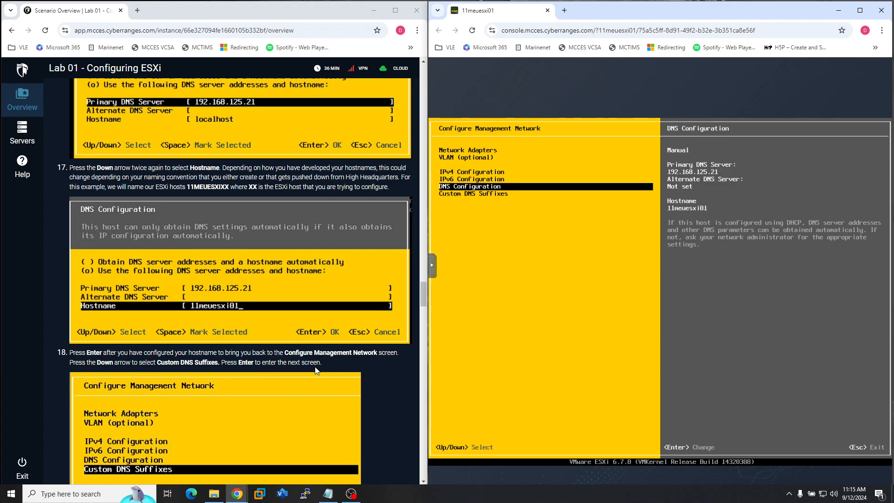
Set the management network's custom DNS suffix to 11meu.usmc.mil and accept it.
scroll(316, 371, down, 3)
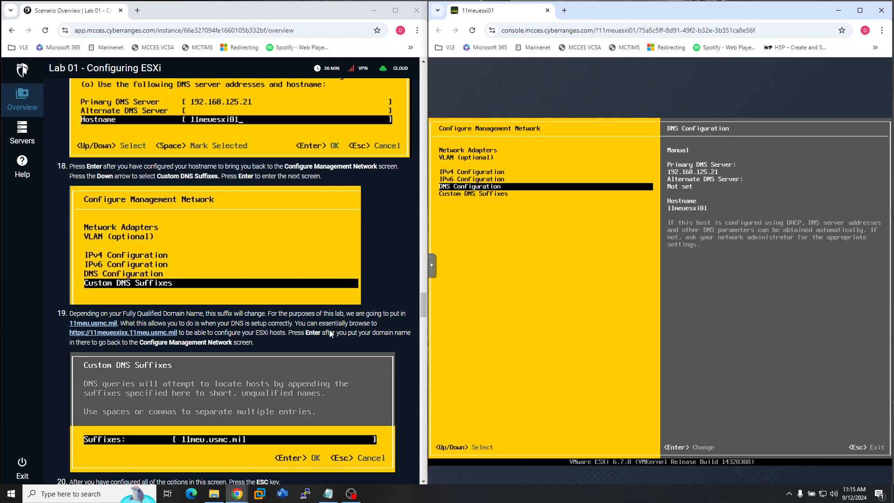
key(Down)
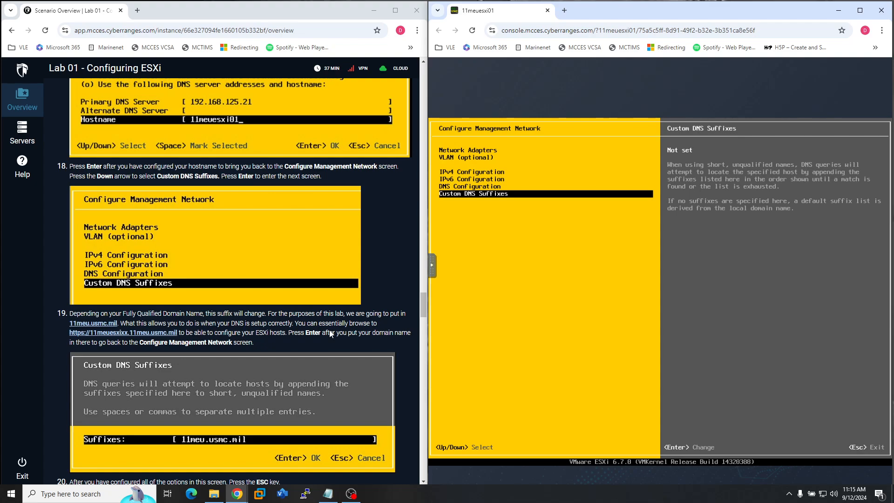
key(Return)
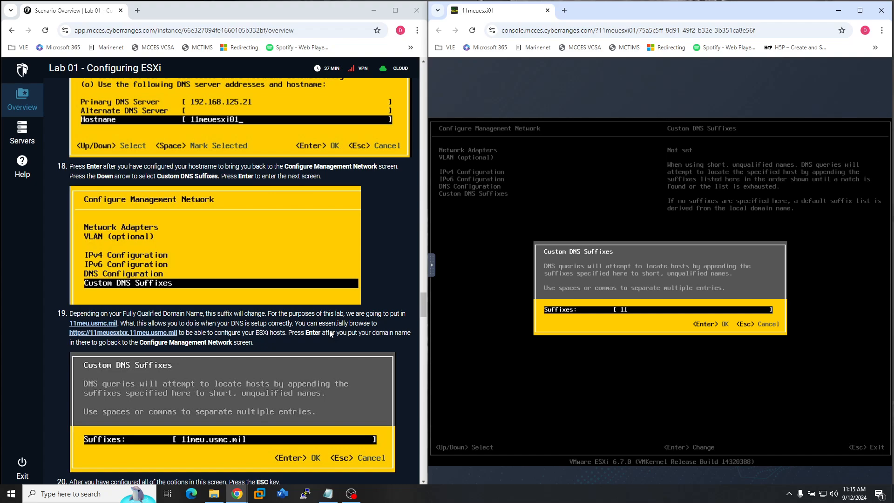
text(11meu.ue)
key(BackSpace)
text(smc.n)
key(Return)
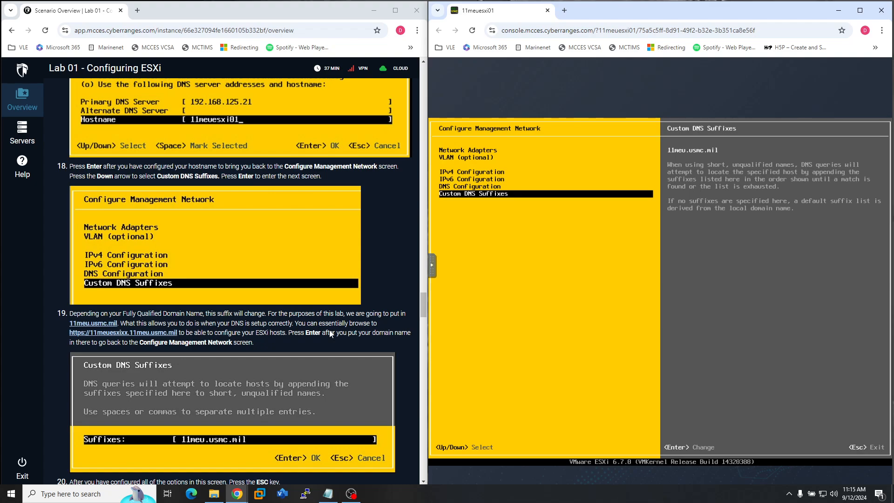
Leave the management network configuration, applying the IP and DNS changes and restarting the management network.
scroll(285, 285, down, 7)
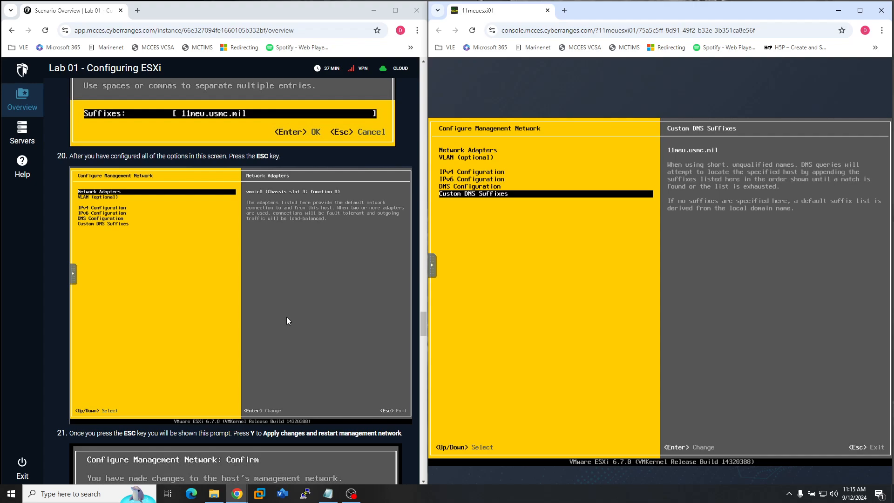
key(Escape)
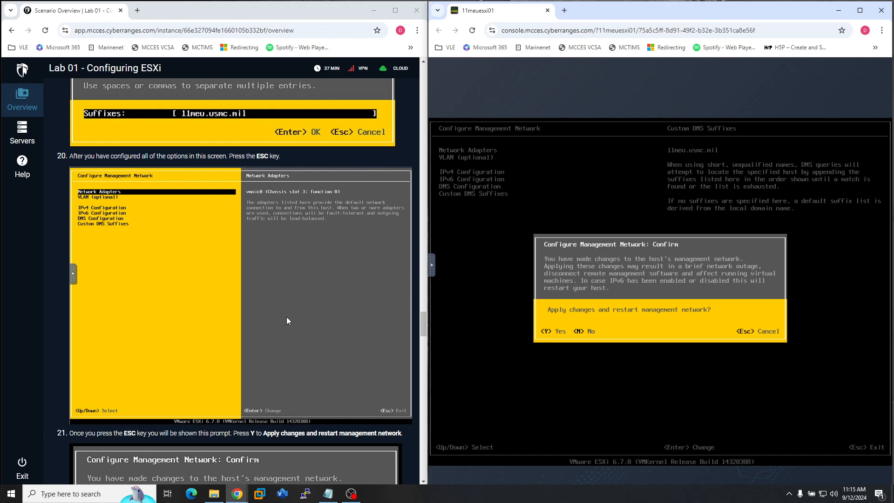
scroll(240, 311, down, 5)
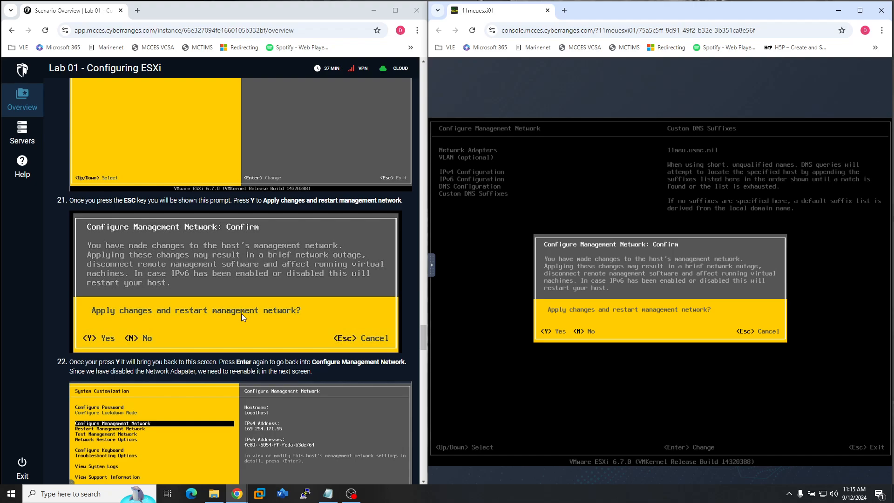
key(y)
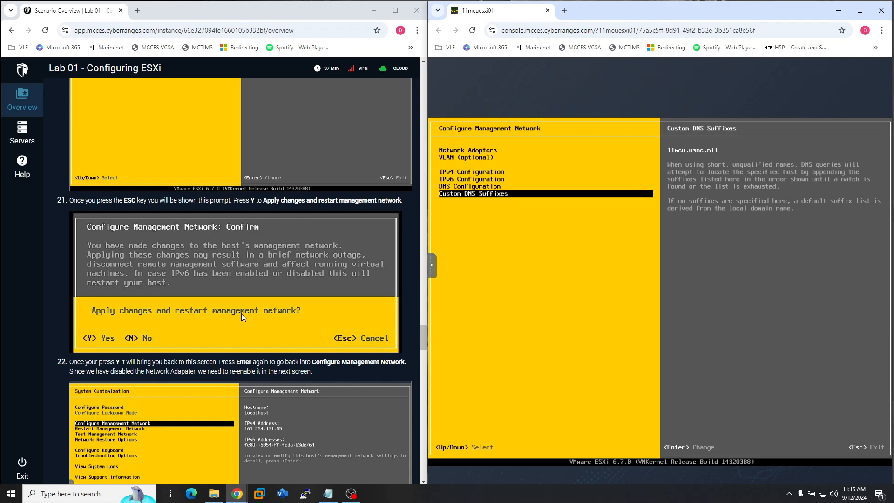
key(Escape)
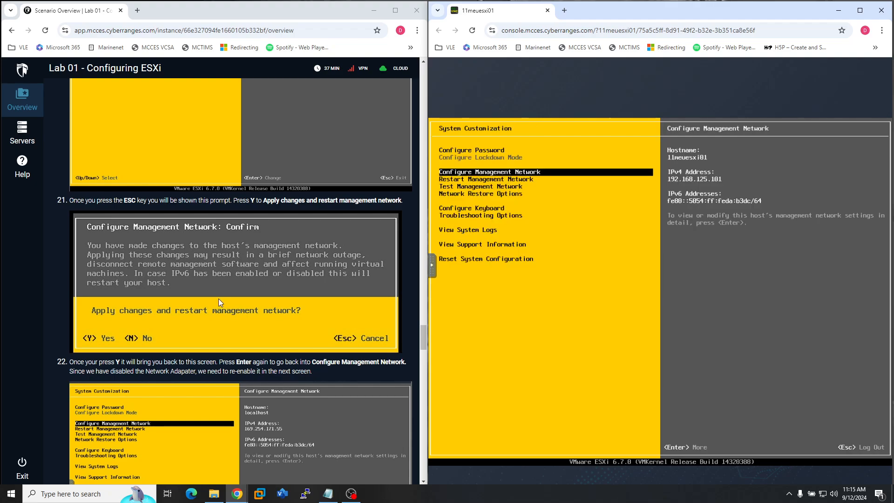
Reopen the management network configuration and enable the vmnic0 network adapter for the host's management connection.
scroll(219, 298, down, 4)
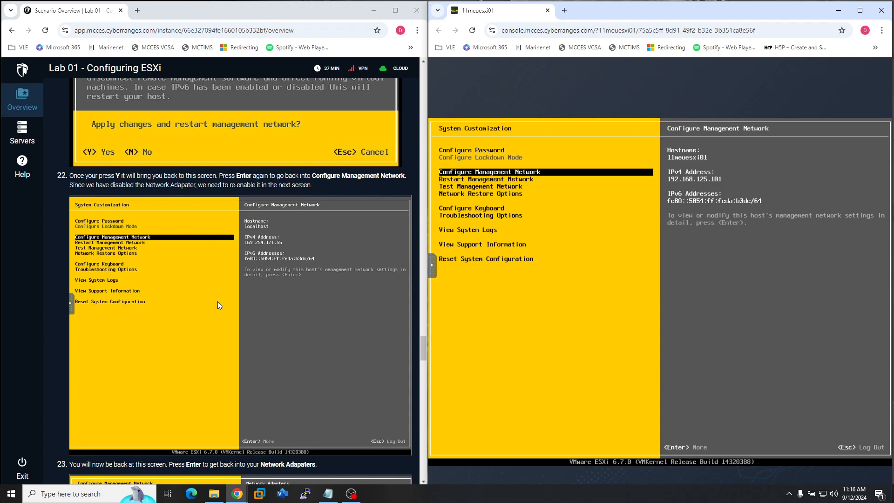
key(Return)
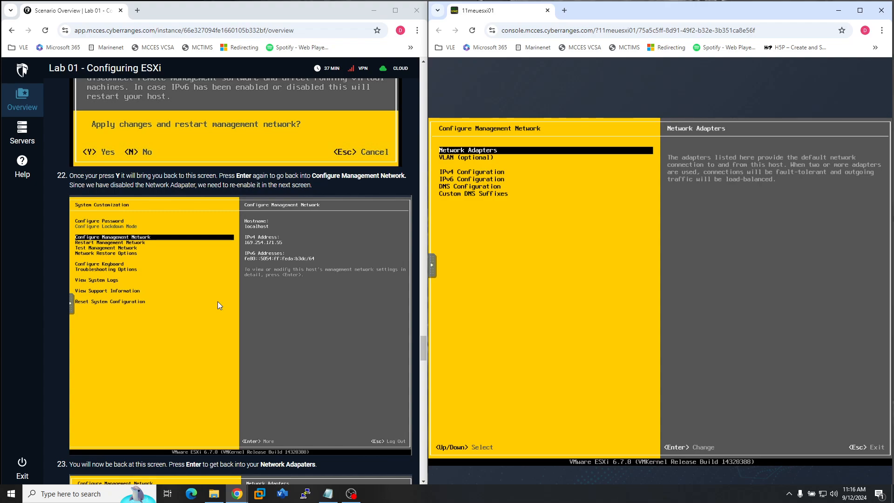
scroll(258, 320, down, 9)
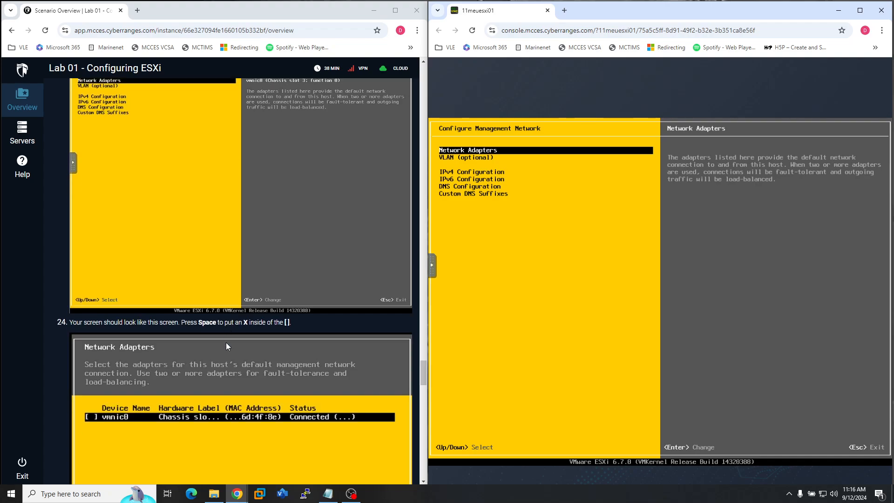
key(Return)
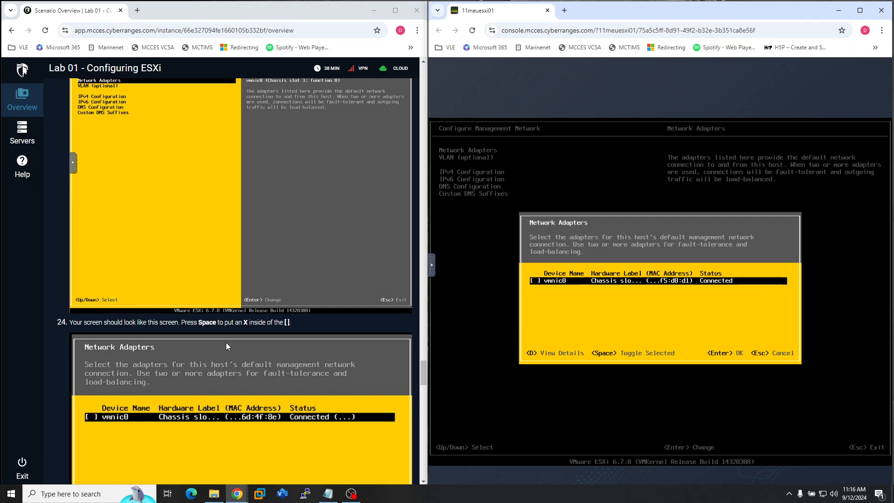
key(space)
scroll(217, 339, down, 6)
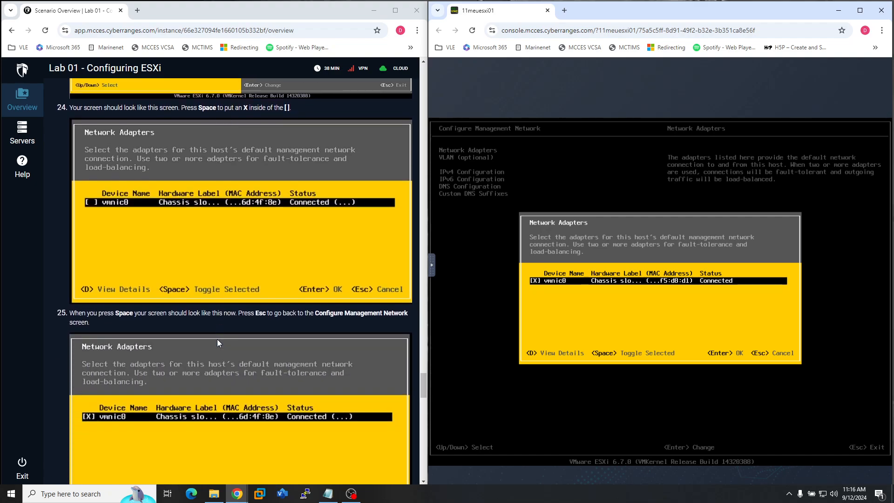
key(Escape)
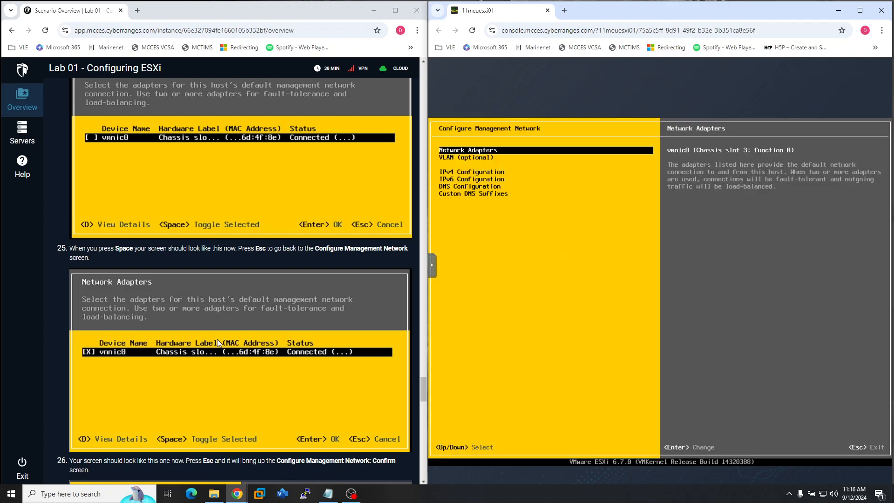
Apply the network adapter change and restart the management network.
scroll(217, 339, down, 3)
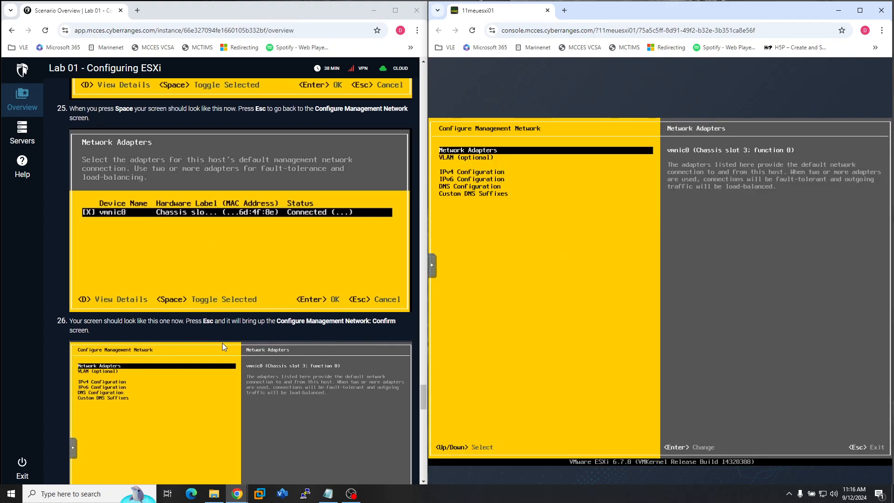
key(Escape)
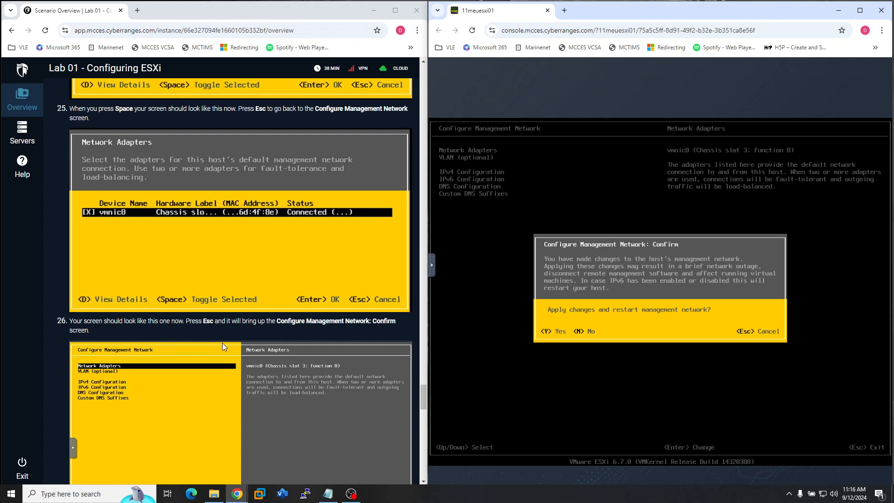
key(y)
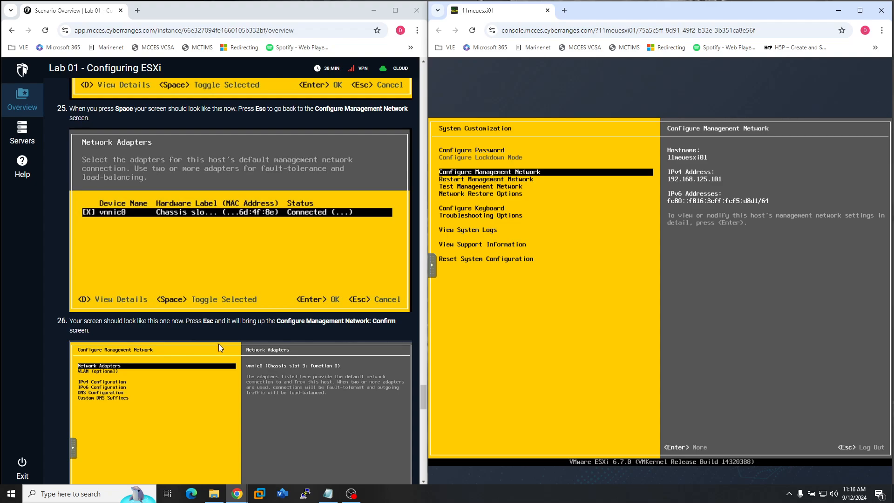
Run the management network test with the prefilled ping addresses and hostname, then log out of the host's system customization.
scroll(219, 344, down, 9)
scroll(212, 347, down, 6)
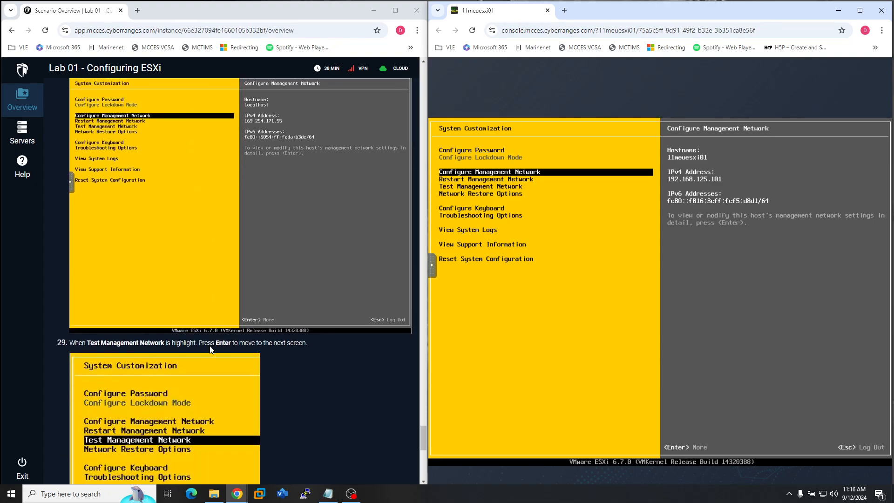
scroll(210, 346, down, 2)
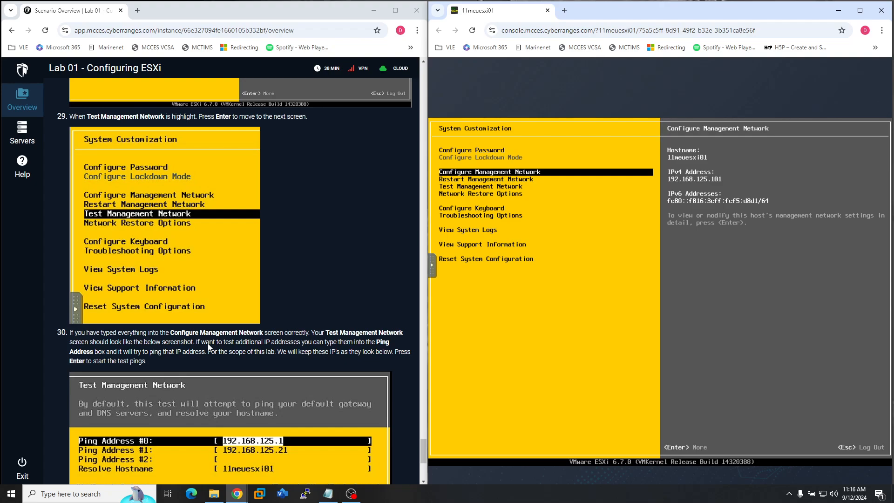
key(Down)
key(Down)
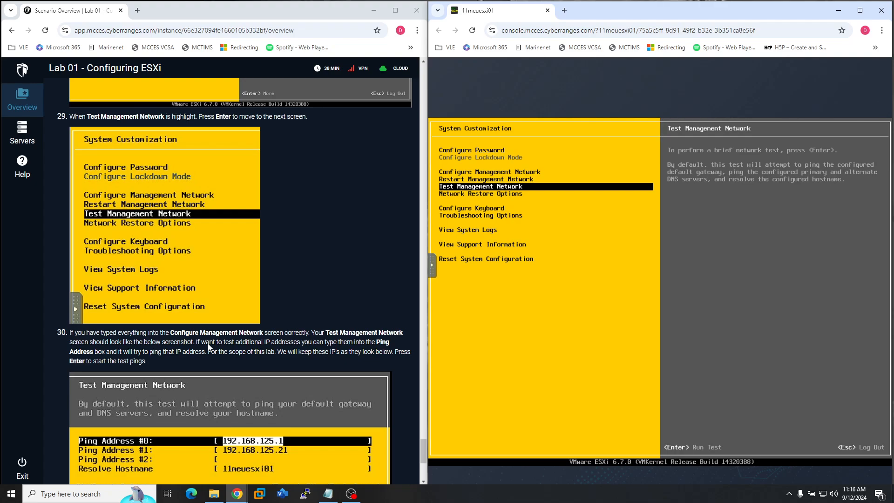
key(Return)
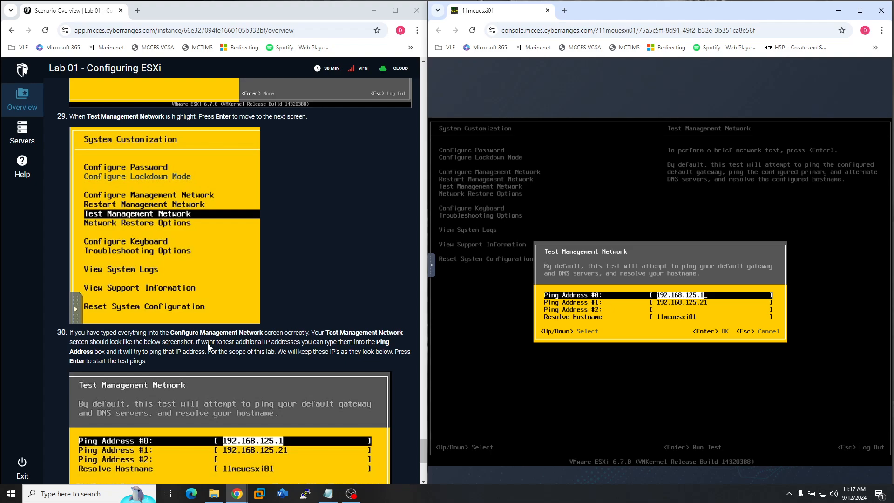
key(Down)
key(Down)
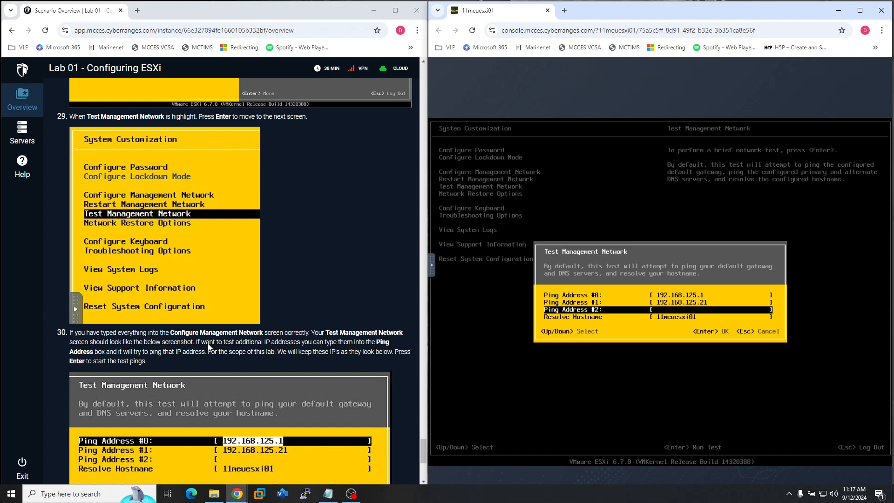
key(Return)
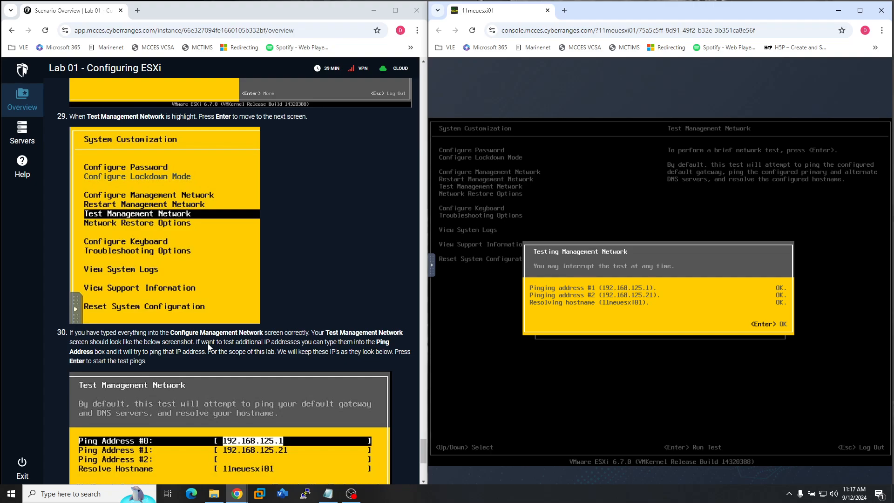
key(Return)
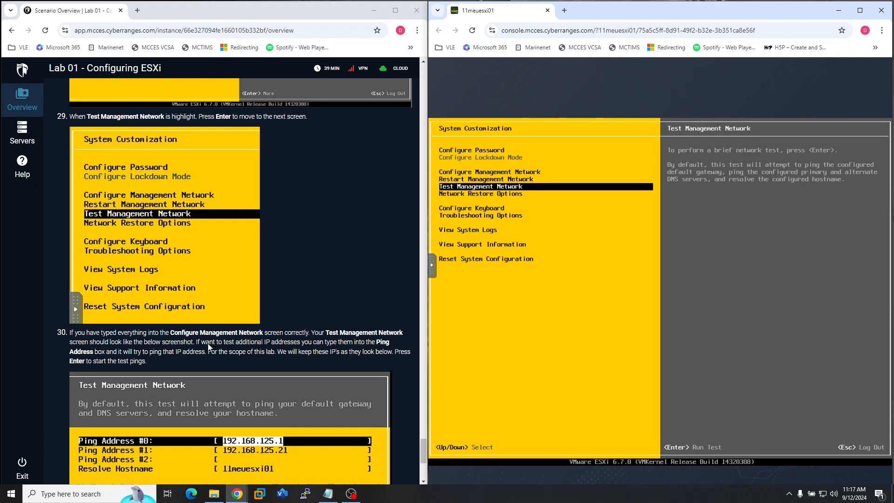
key(Escape)
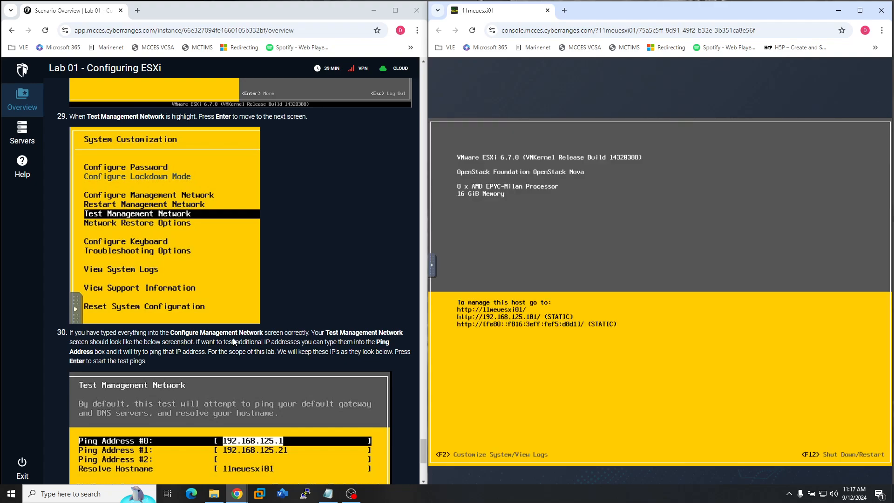
Open the console of server 11meuesxi02 from the lab's server list.
click(21, 134)
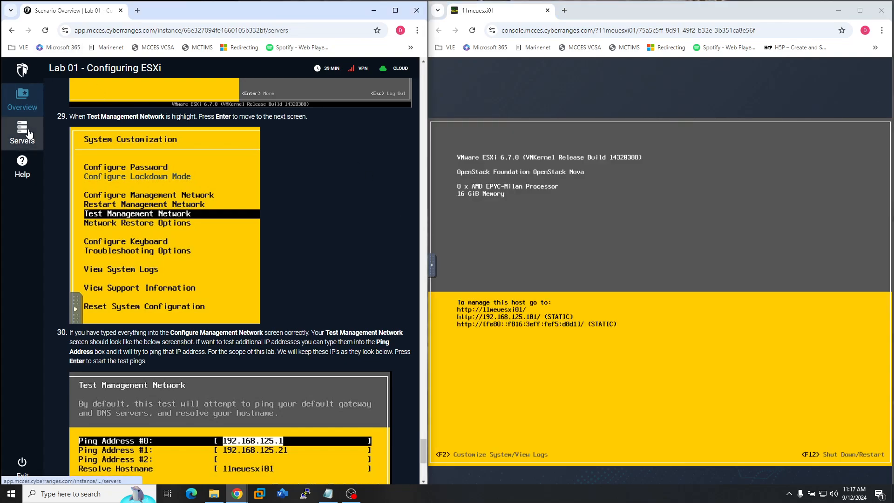
scroll(308, 300, down, 3)
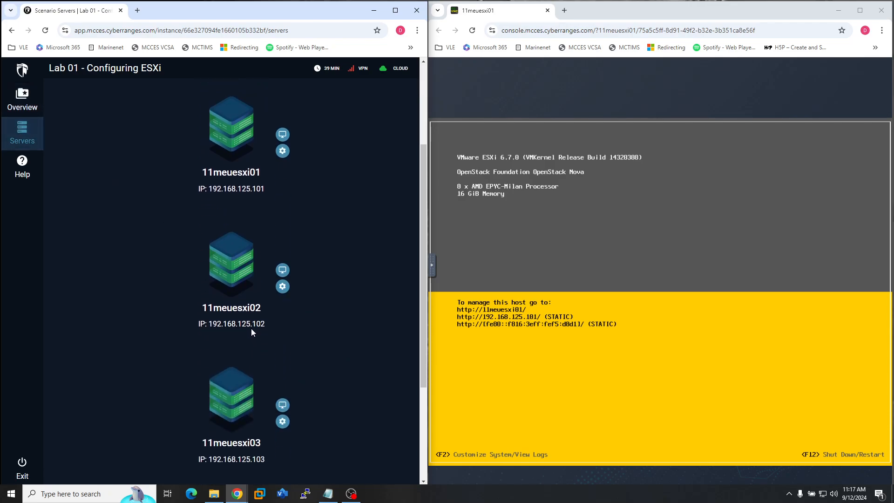
scroll(251, 399, down, 1)
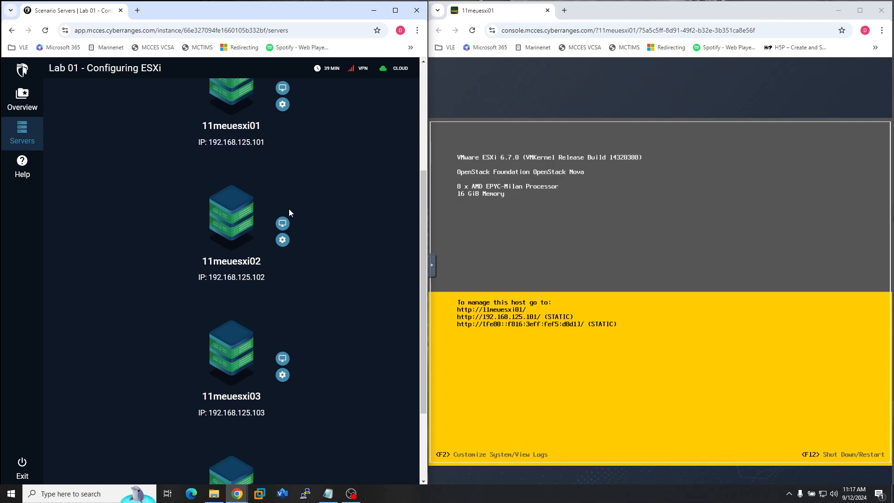
click(282, 223)
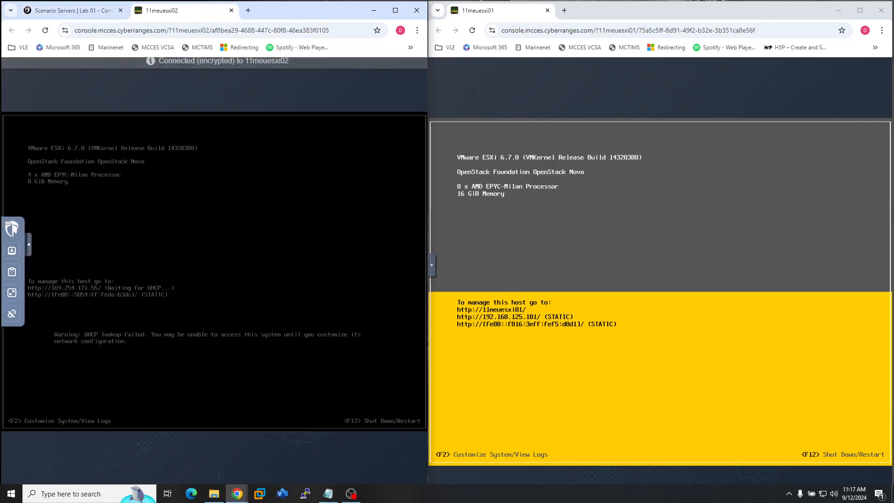
Move the 11meuesxi02 console tab into the 11meuesxi01 console window and log in to system customization as root with the account password.
drag(162, 10, 587, 10)
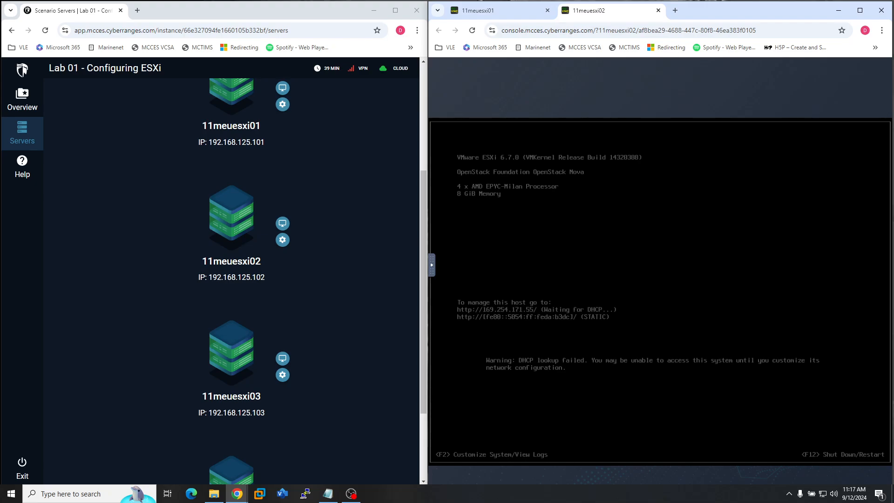
key(F2)
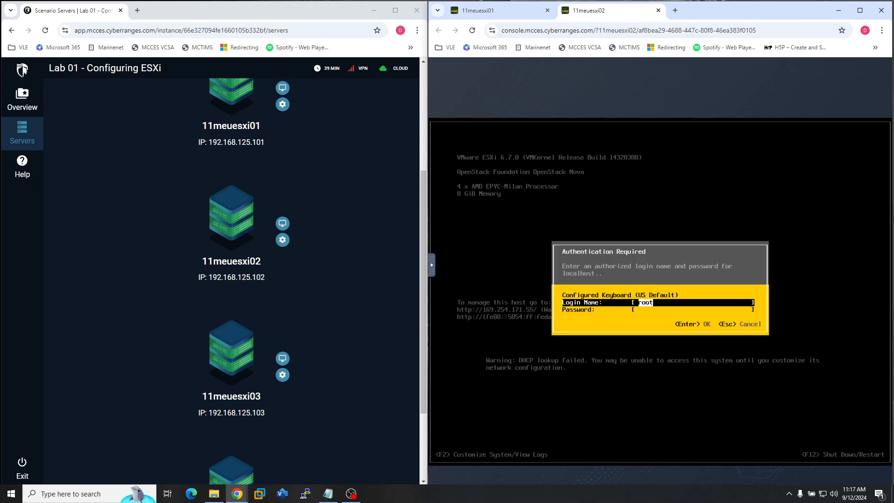
key(Tab)
text(********)
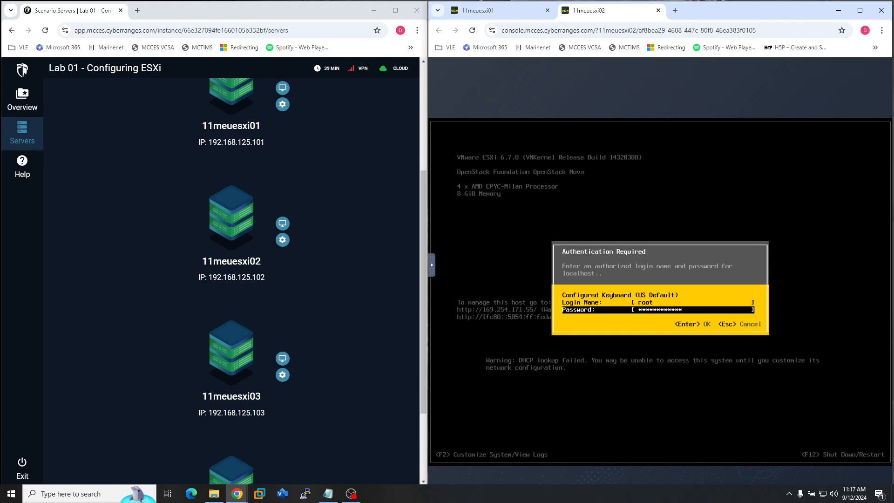
key(Return)
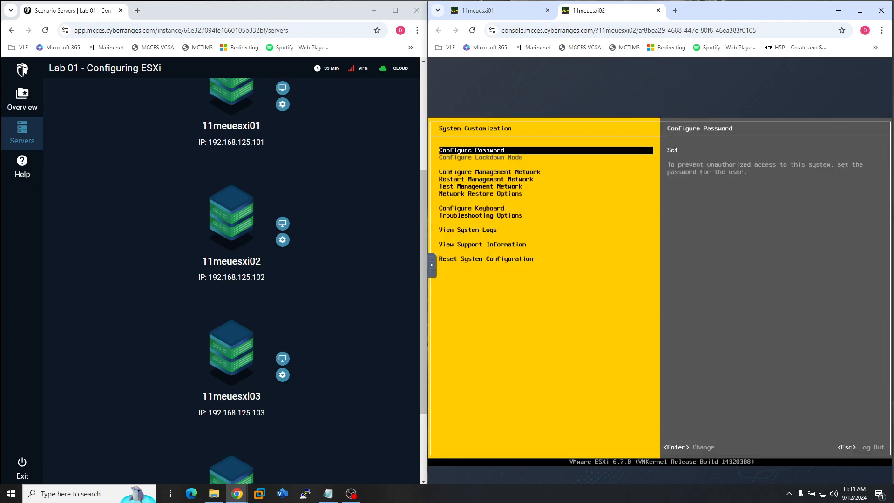
Open the management network configuration of 11meuesxi02 and deselect the vmnic0 network adapter.
key(Down)
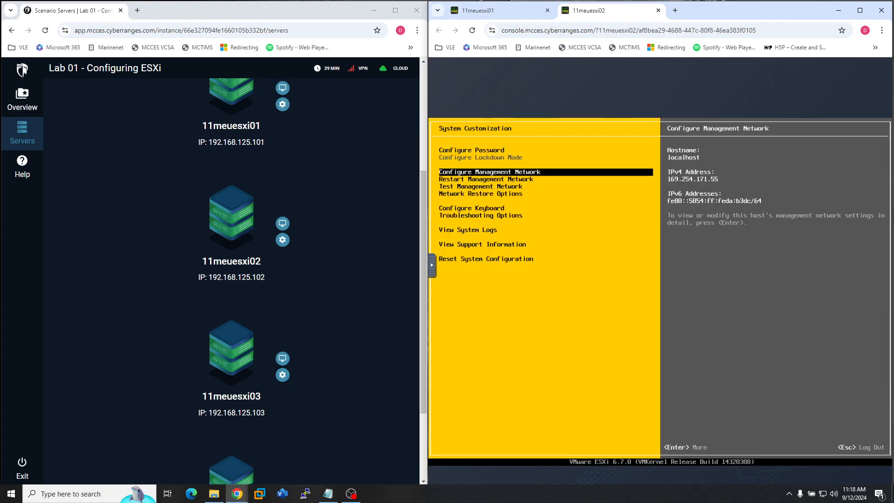
key(Return)
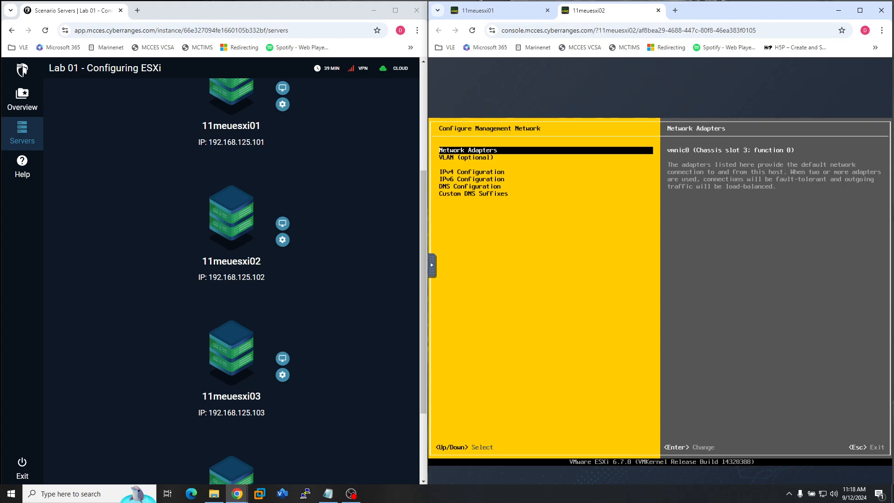
key(Return)
key(space)
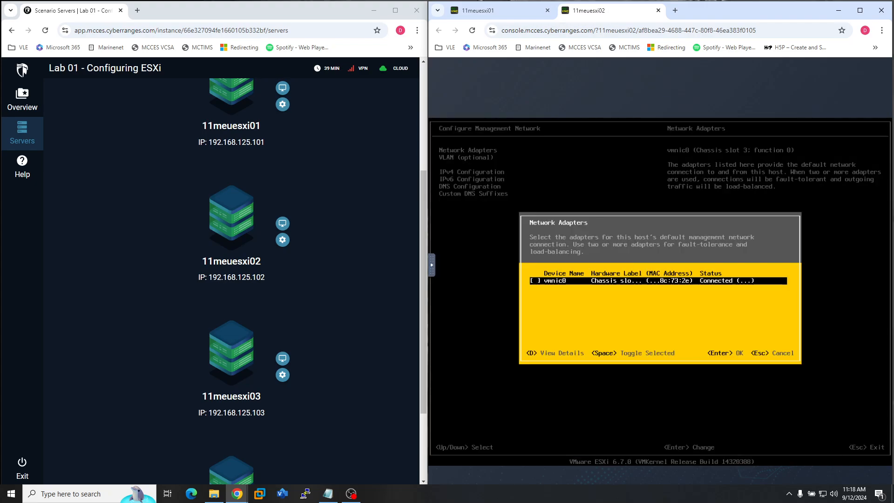
key(Return)
Switch the IPv4 configuration of 11meuesxi02 to a static IPv4 address and network configuration.
key(Down)
key(Down)
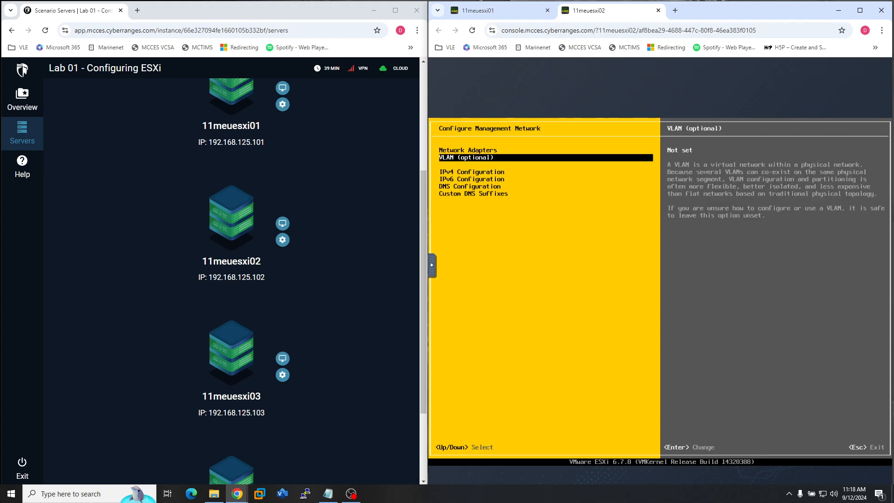
key(Return)
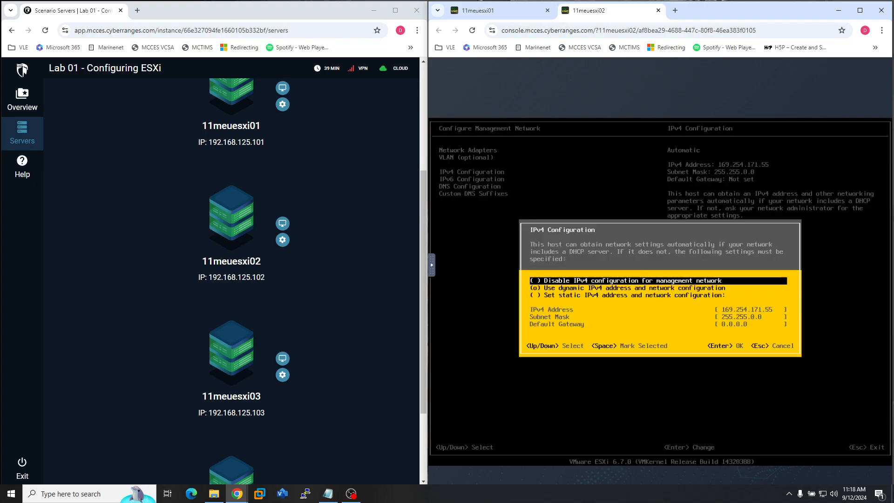
key(Down)
key(Down)
key(space)
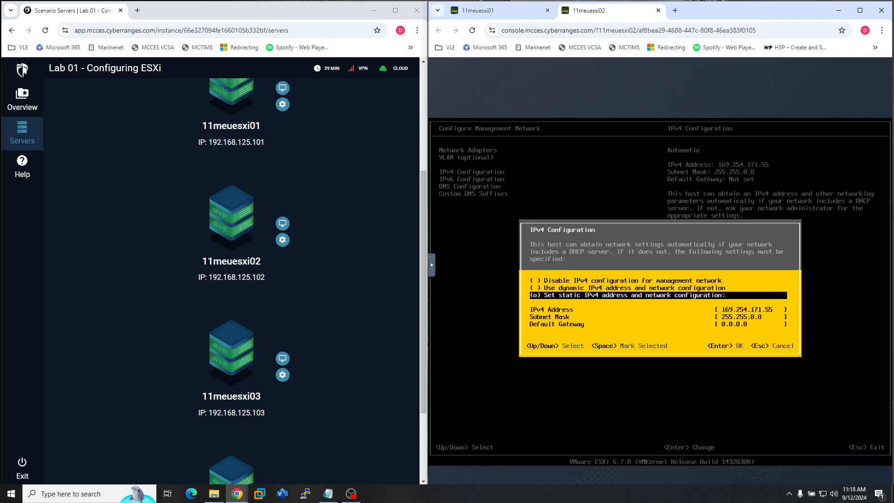
Set the IPv4 address to 192.168.125.102 and the subnet mask to 255.255.255.0, fill in the default gateway, and accept the IPv4 settings.
key(Down)
text(192.)
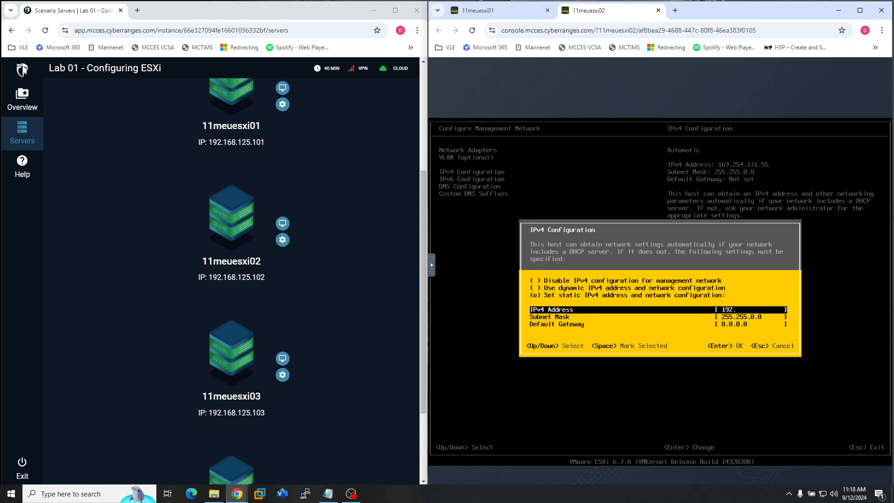
text(168.125.102)
key(Down)
text(255)
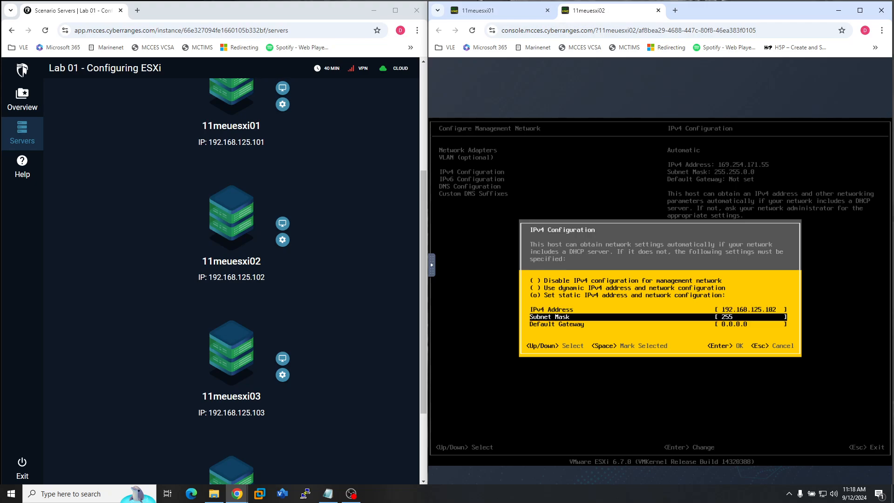
text(.255.255.0)
key(Down)
text(192.1)
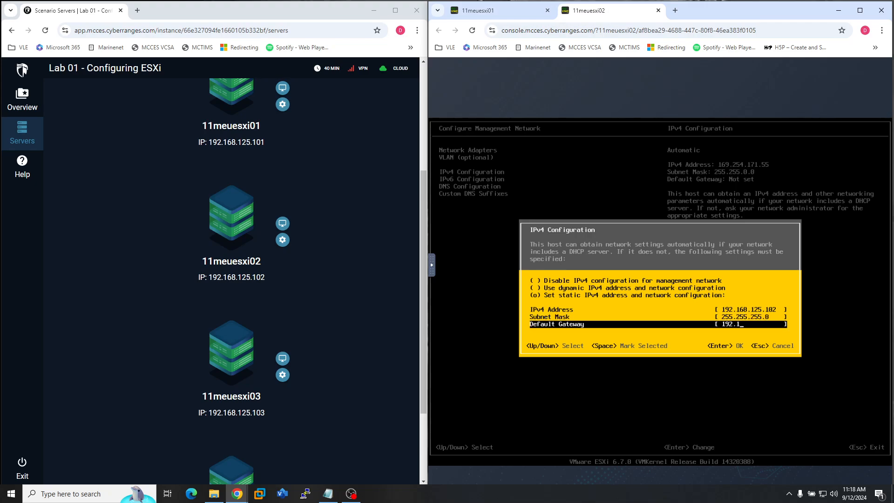
text(68.125.)
key(Return)
Set the primary DNS server to 192.168.125.21 and the hostname to 11meuesxi02 in the DNS configuration.
key(Down)
key(Down)
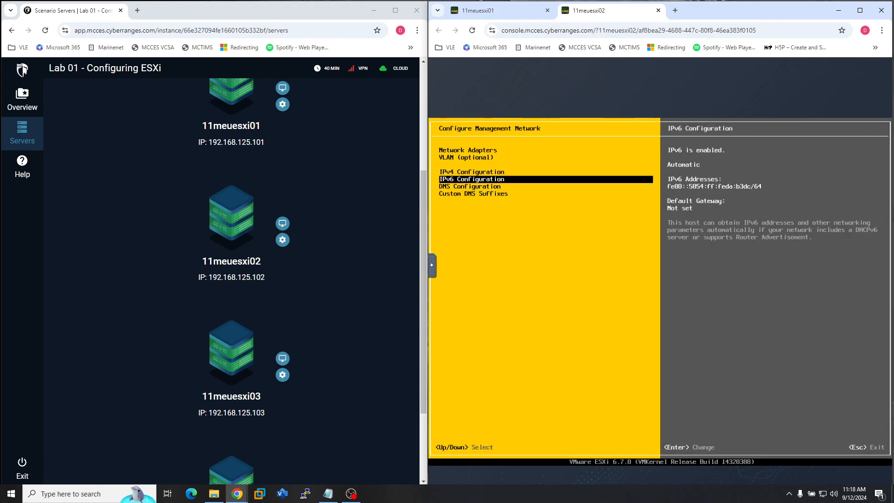
key(Return)
key(Down)
key(Down)
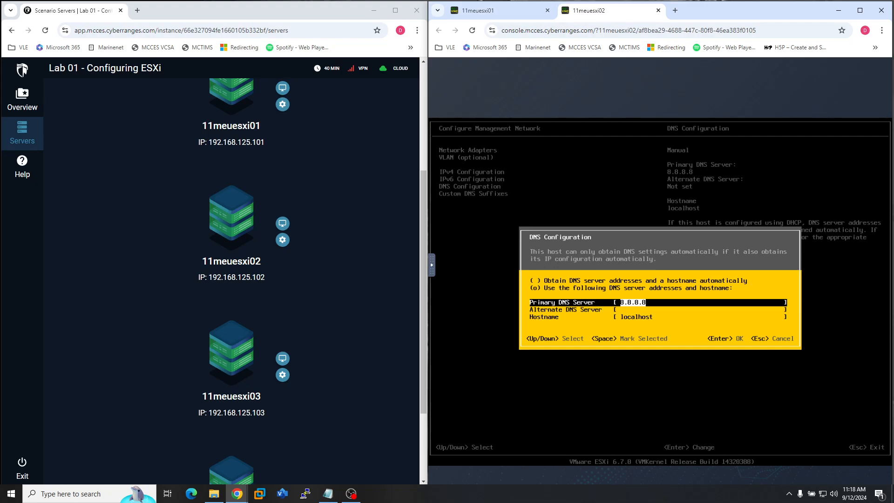
text(192.168.125.21)
key(Down)
key(Down)
text(11m)
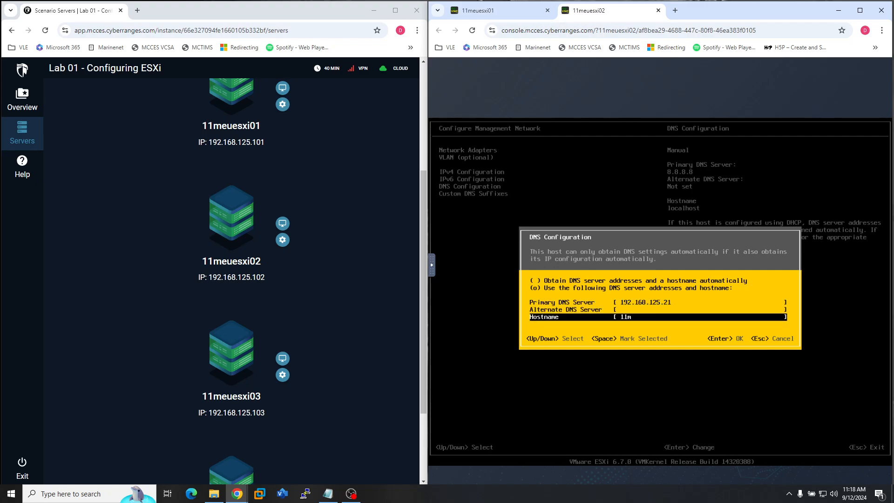
text(euesxi02)
key(Return)
Set the custom DNS suffix to 11meu.usmc.mil.
key(Down)
key(Return)
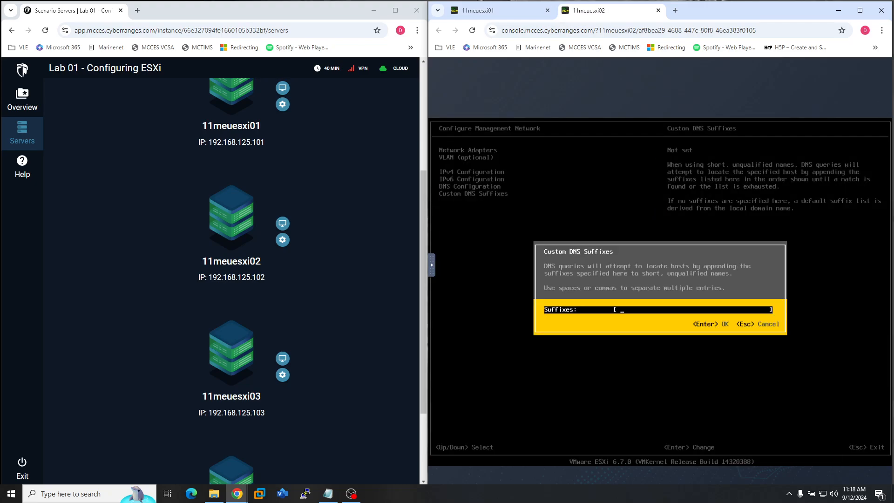
text(11meu.usmc.mil)
key(Return)
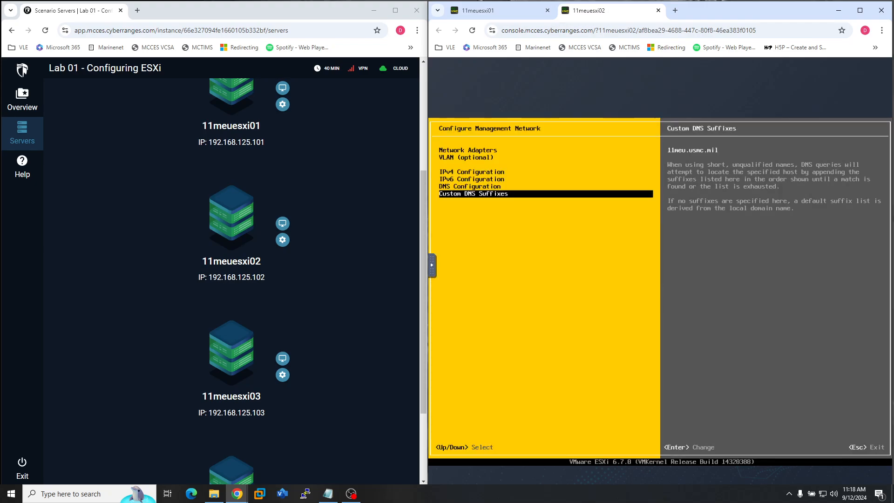
Leave the management network configuration of 11meuesxi02 and apply the IPv4, DNS and suffix changes.
key(Escape)
key(Escape)
key(Escape)
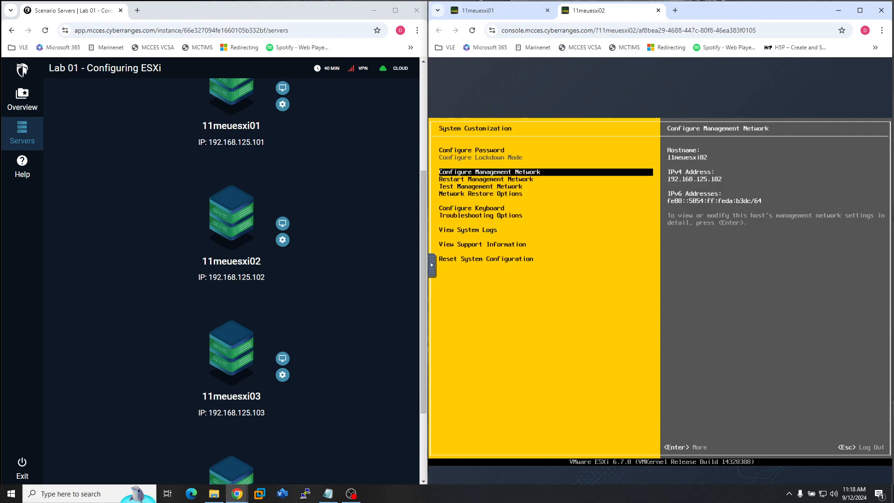
Reopen the management network configuration, enable the vmnic0 network adapter for 11meuesxi02, and apply the change.
key(Return)
key(Return)
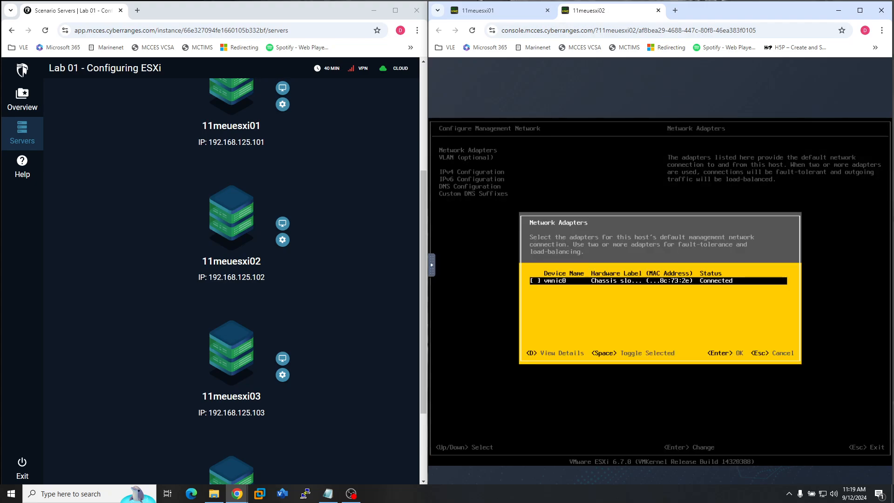
key(space)
key(Return)
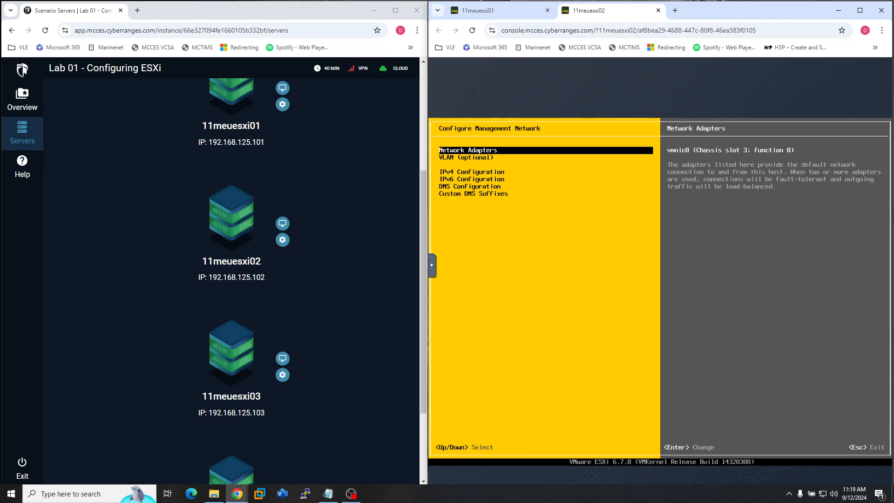
key(Escape)
key(y)
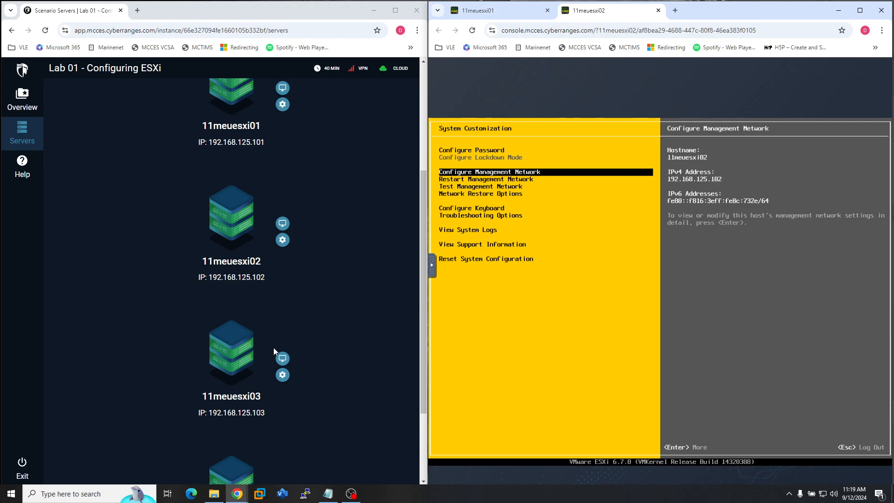
Open the web console of server 11meuesxi03 and move it into the window with the other ESXi consoles.
right_click(282, 358)
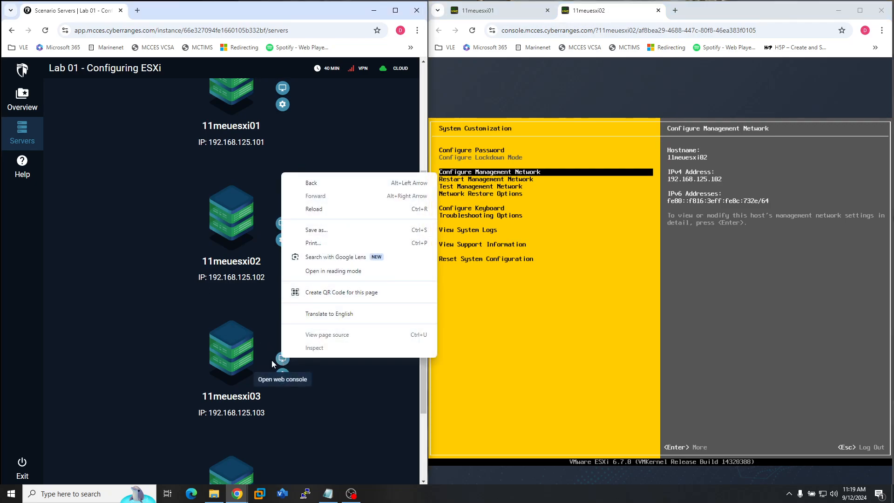
click(273, 360)
click(283, 359)
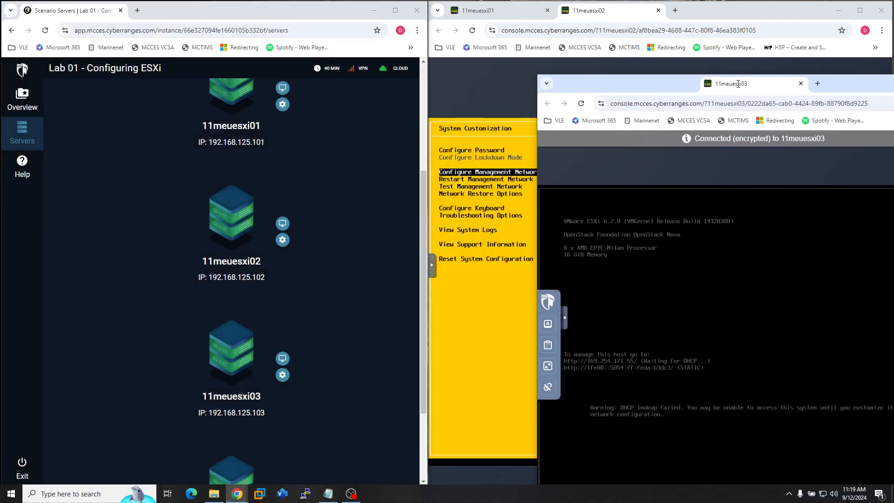
drag(605, 82, 739, 11)
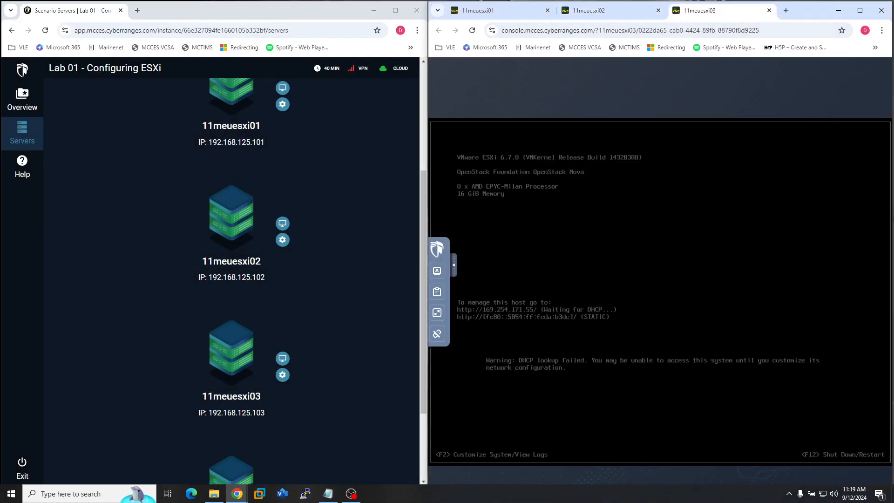
Log in to 11meuesxi03 as root with the account password and open its management network configuration.
key(F2)
key(Tab)
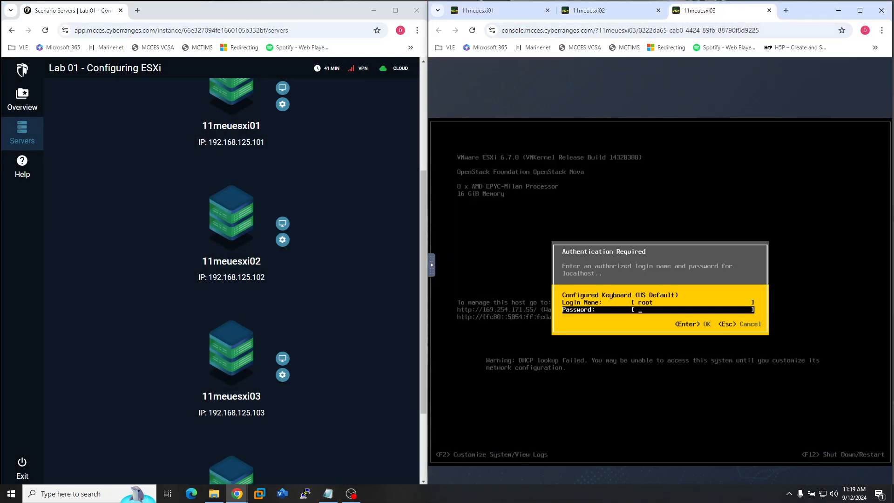
text(************)
key(Return)
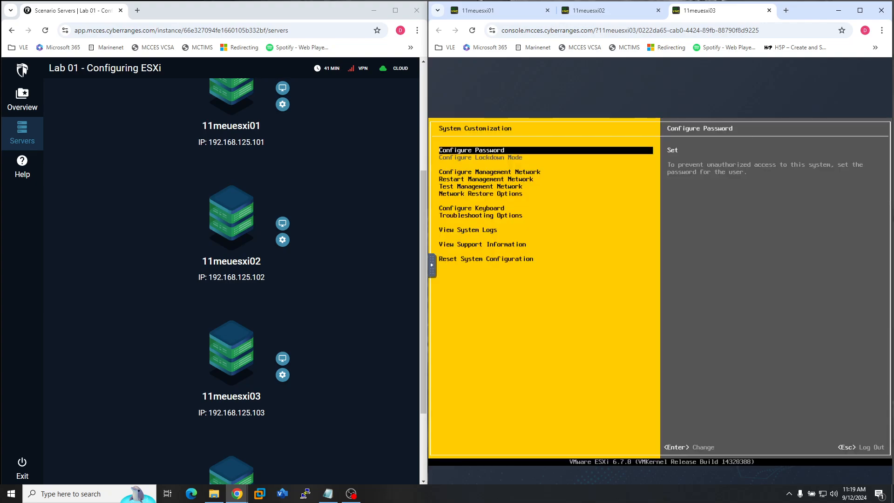
key(Down)
key(Return)
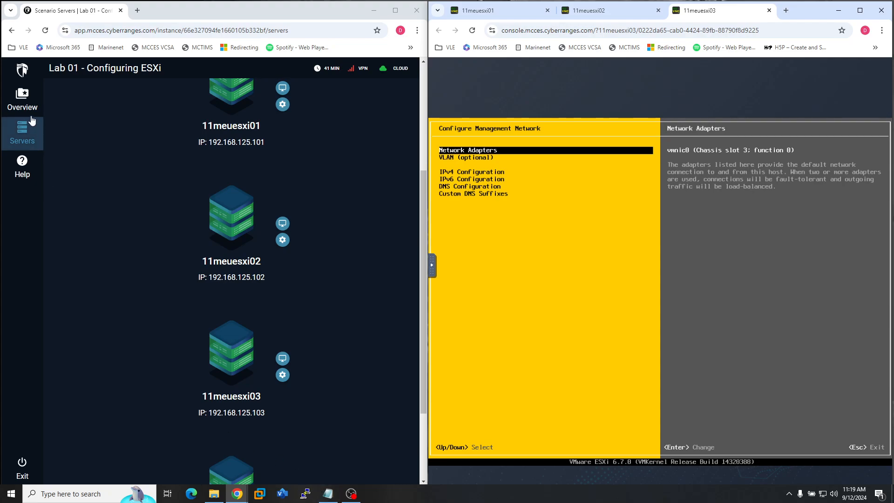
Look up the 11MEUESXI03 entry in the VM access table of the lab overview and return to its console.
click(22, 100)
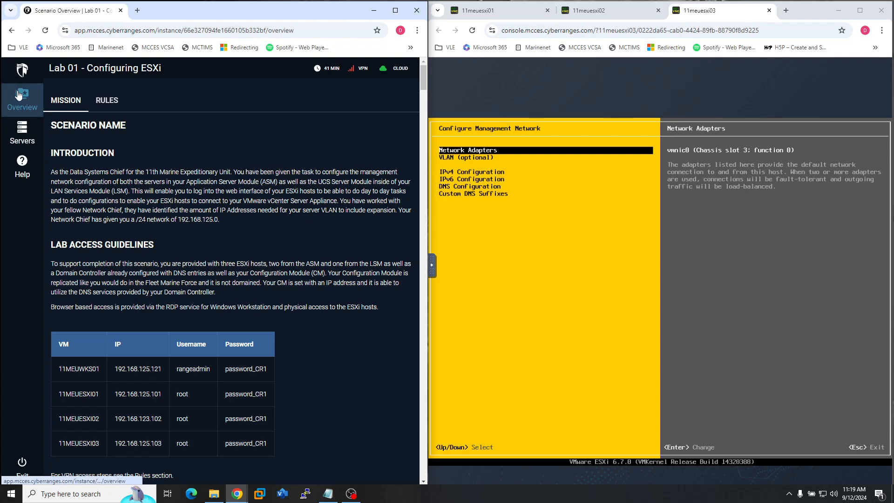
scroll(254, 296, down, 1)
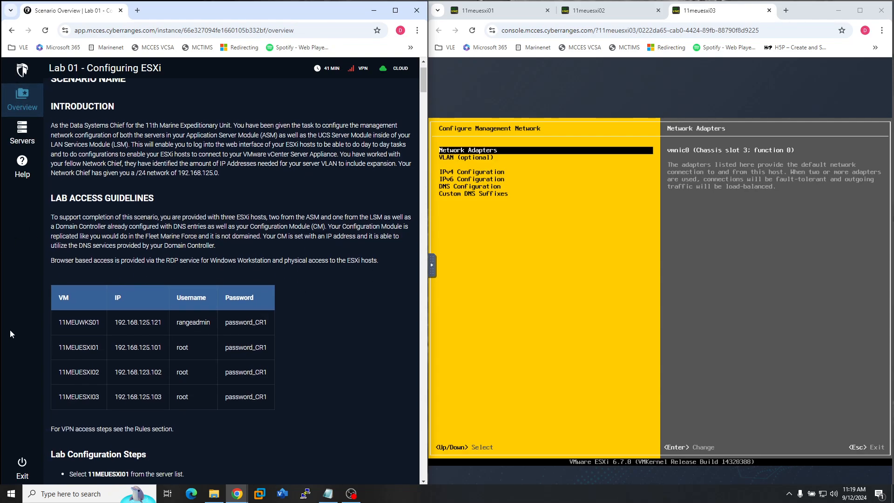
drag(53, 393, 272, 403)
click(536, 345)
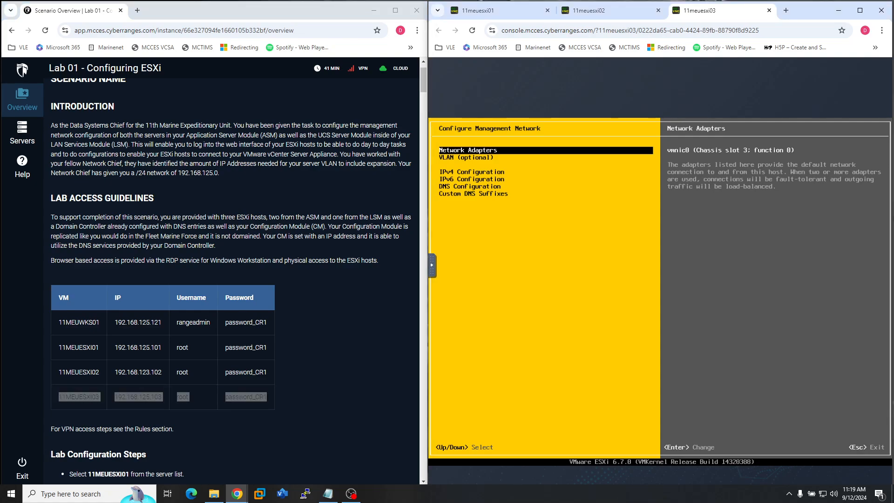
Deselect the vmnic0 network adapter for the management connection of 11meuesxi03.
key(Return)
key(space)
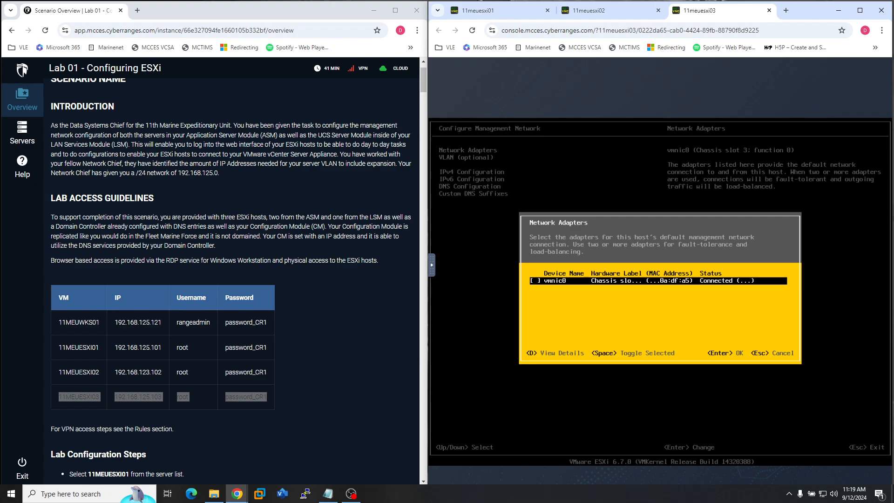
key(Return)
Switch 11meuesxi03 to a static IPv4 configuration with address 192.168.125.103 and subnet mask 255.255.255.0.
key(Down)
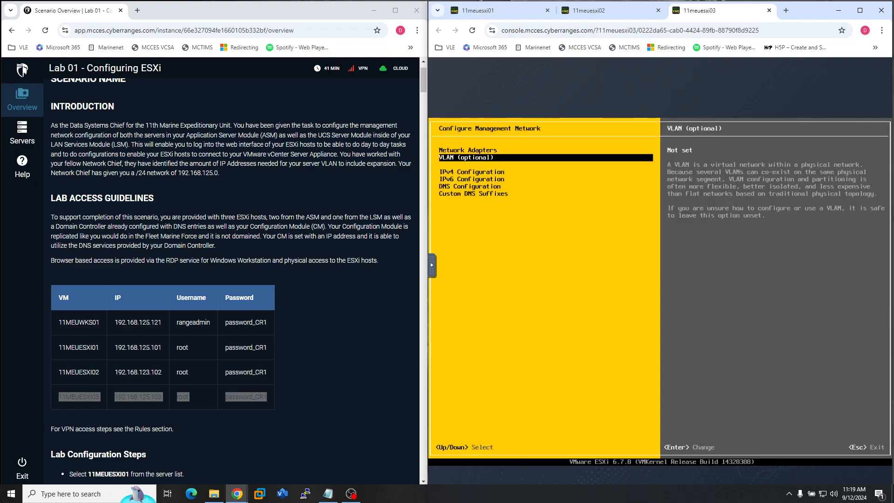
key(Down)
key(Return)
key(Down)
key(Down)
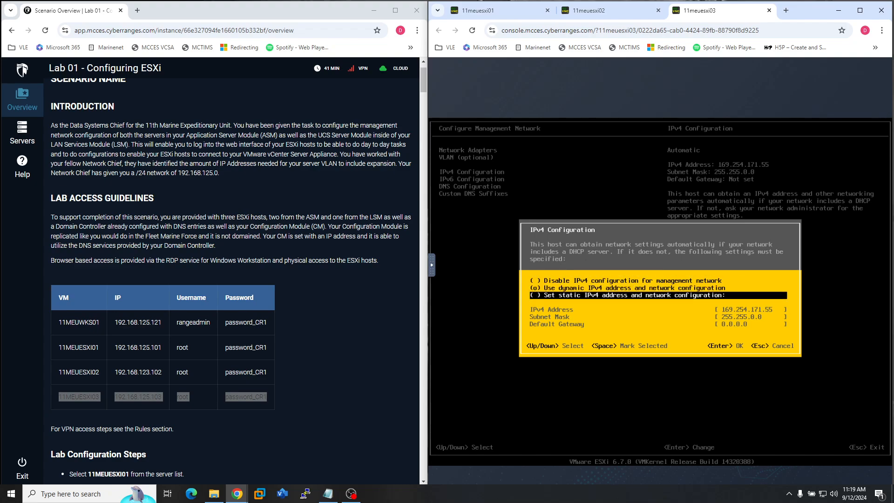
key(space)
key(Down)
text(19)
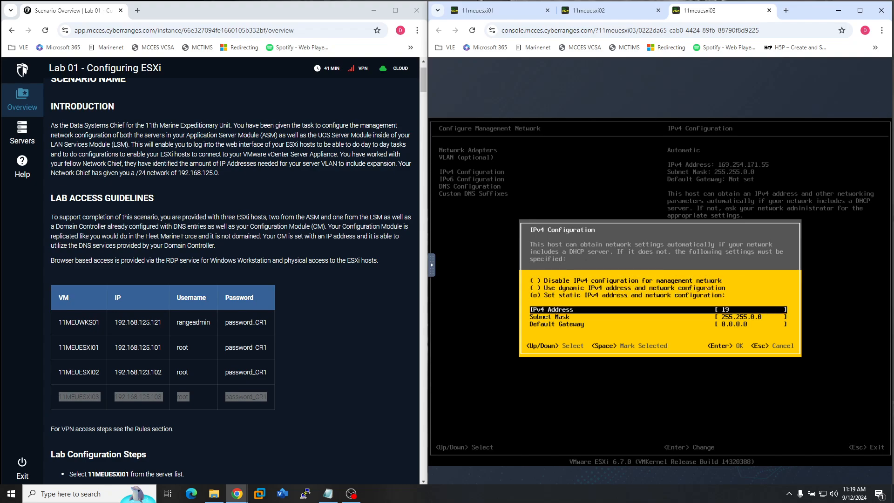
text(23168.125.103)
key(Down)
text(255.2)
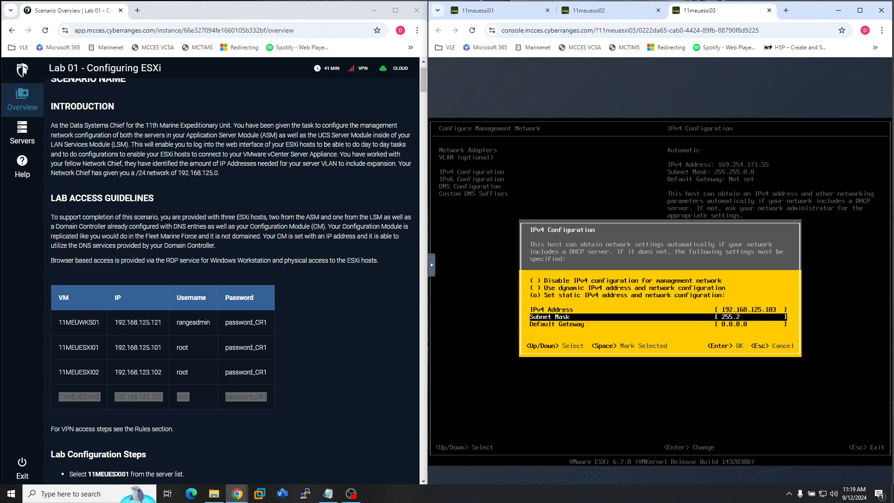
text(55.255.0)
Set the default gateway of 11meuesxi03 to 192.168.125.1 and accept the IPv4 configuration.
key(Down)
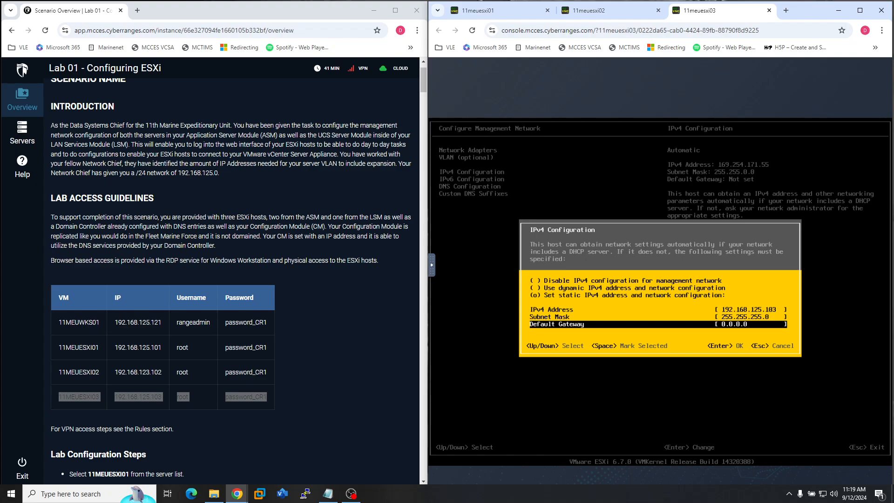
key(BackSpace)
key(BackSpace)
key(BackSpace)
key(BackSpace)
key(BackSpace)
key(BackSpace)
key(BackSpace)
key(BackSpace)
text(192.168.125.1)
key(Return)
In the DNS configuration, set the primary DNS server to 192.168.125.21 and the hostname to 11meuesxi03.
key(Down)
key(Down)
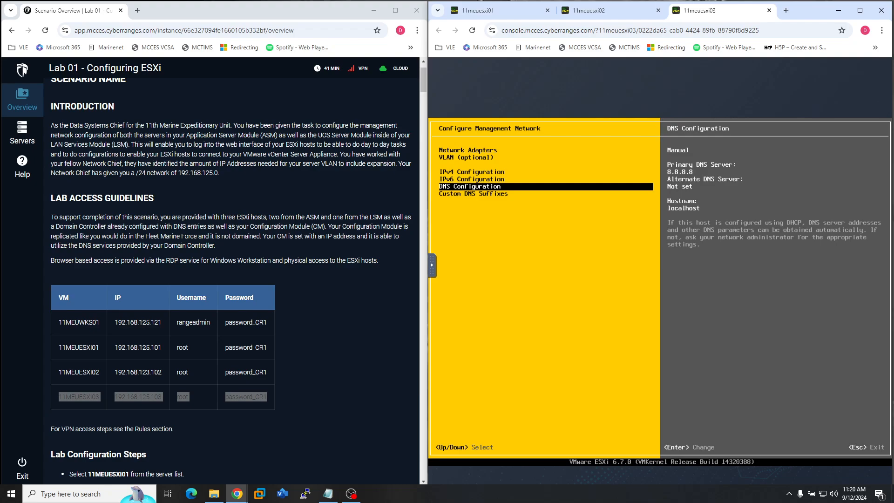
key(Return)
key(Down)
key(Down)
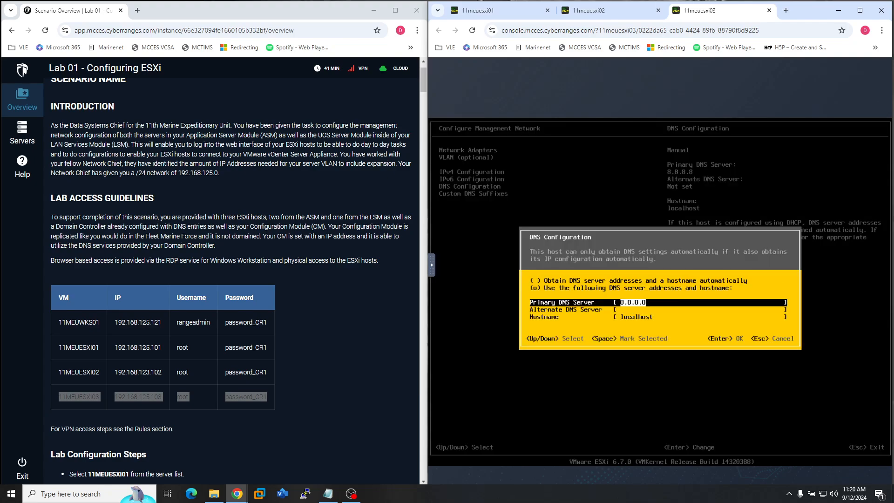
text(192.168.125.21)
key(Down)
key(Down)
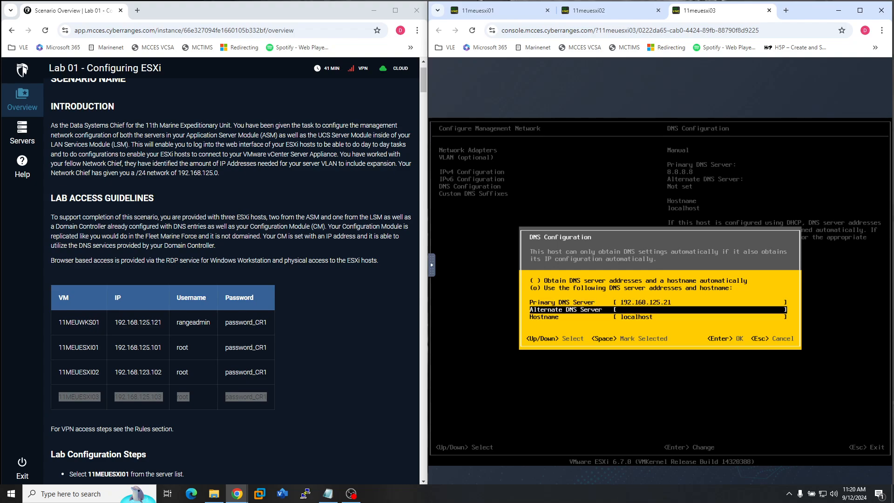
text(11m)
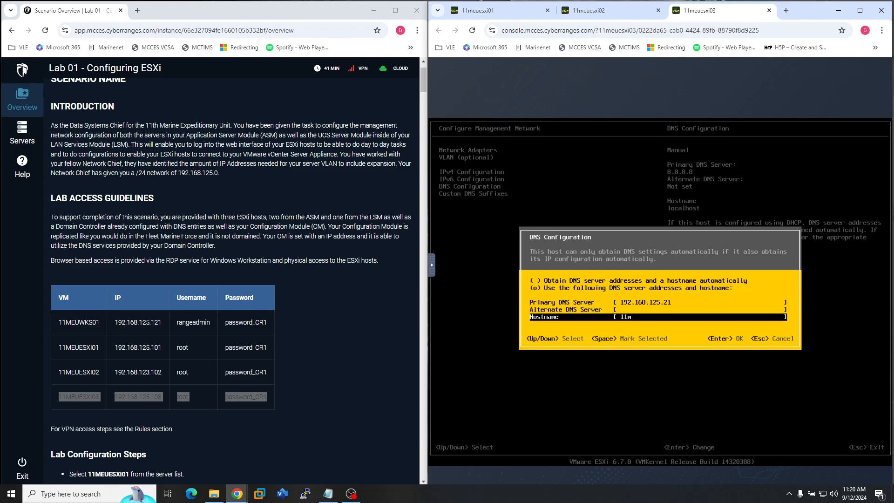
text(euesxi03)
key(Return)
Set the custom DNS suffix of 11meuesxi03 to 11meu.usmc.mil.
key(Down)
key(Return)
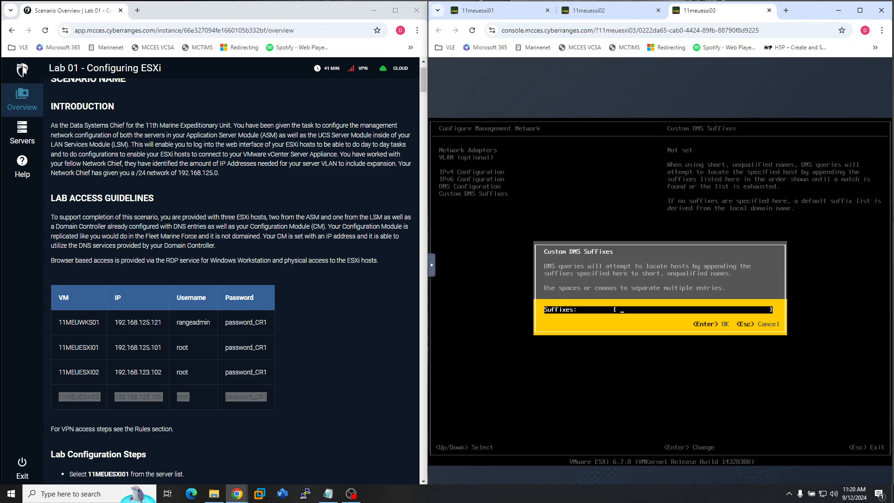
text(11meu.usmc.mil)
key(Return)
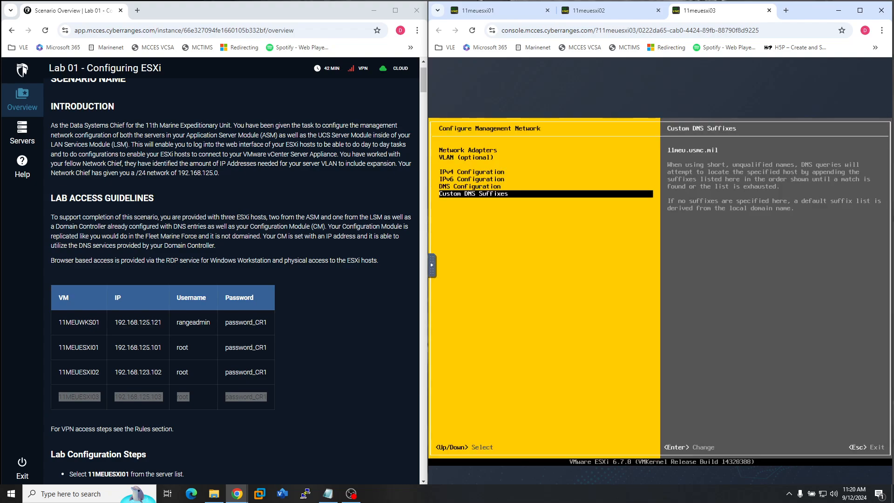
Reopen the management network configuration, select the vmnic0 adapter again, and apply the changes with a management network restart.
key(Escape)
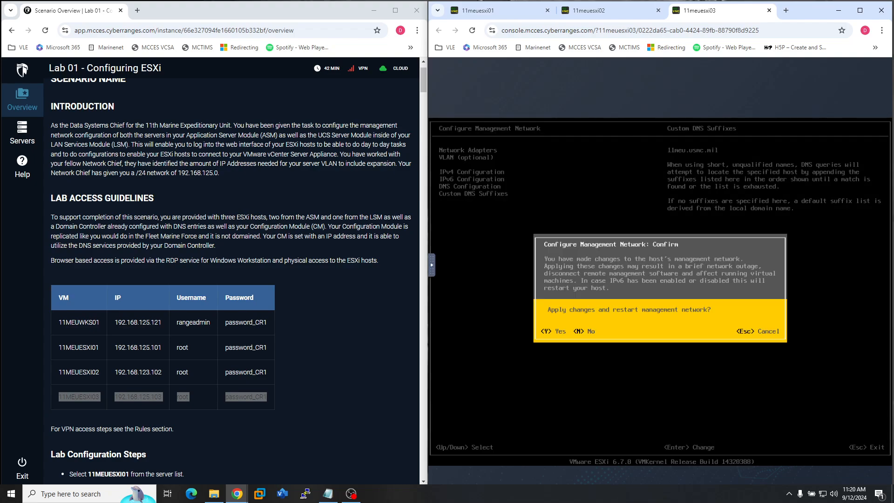
key(Escape)
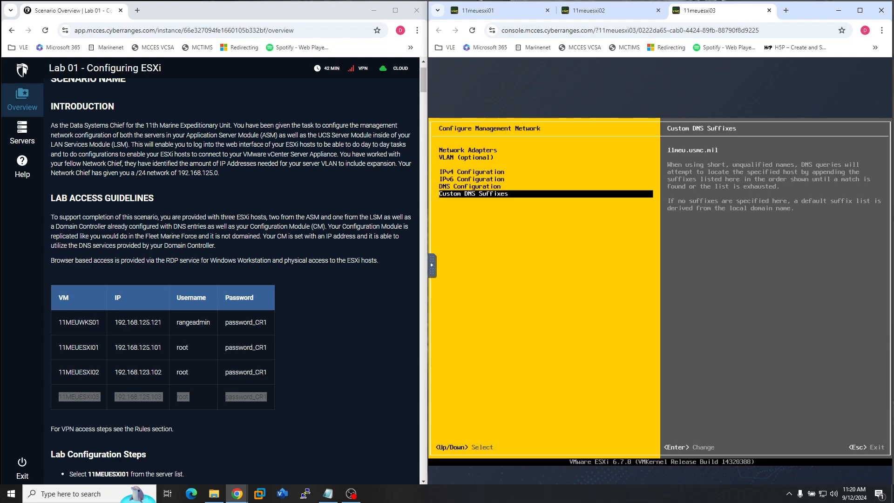
key(Escape)
key(Return)
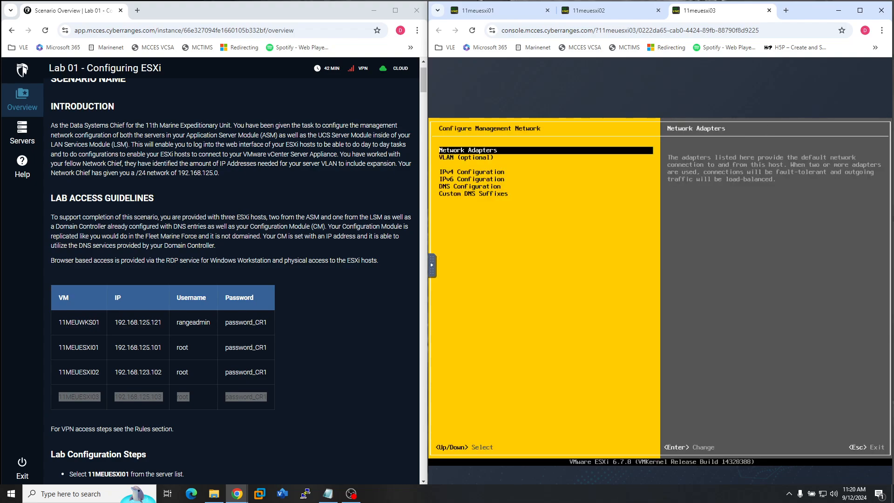
key(Return)
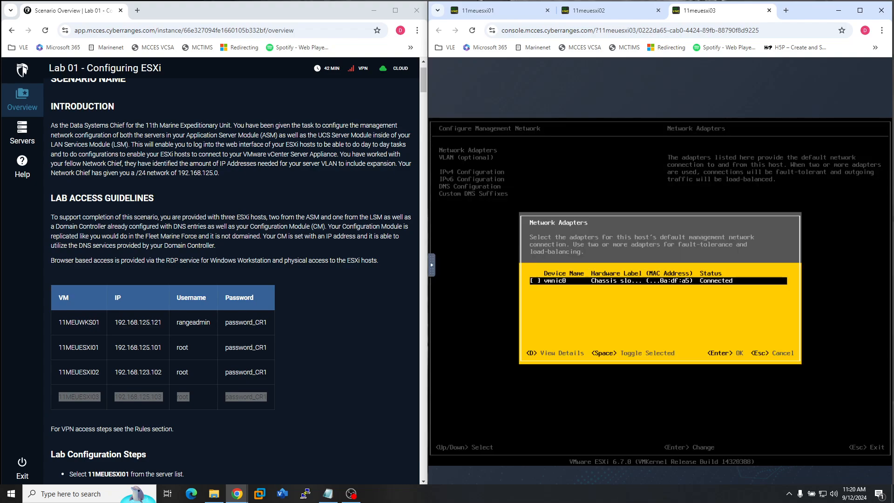
key(space)
key(Return)
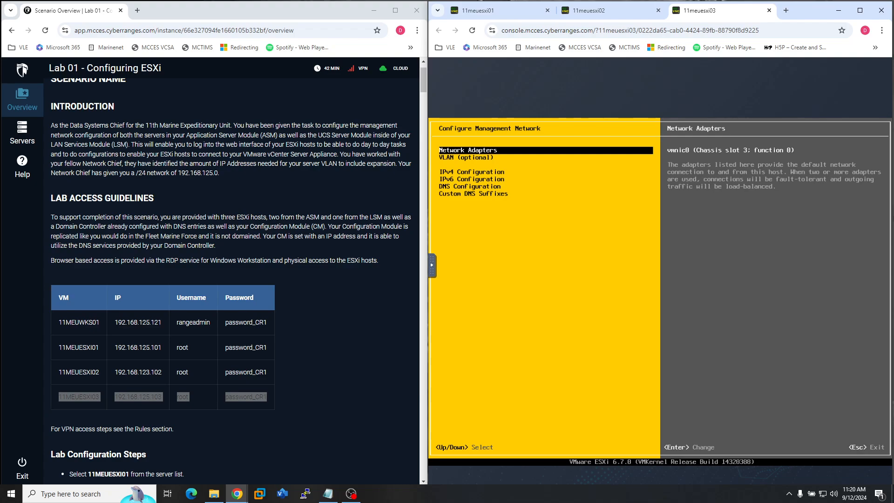
key(Escape)
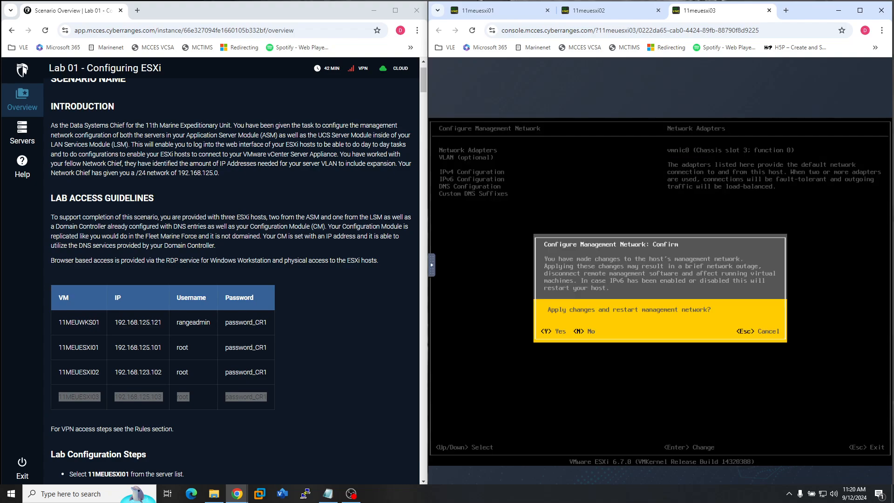
key(y)
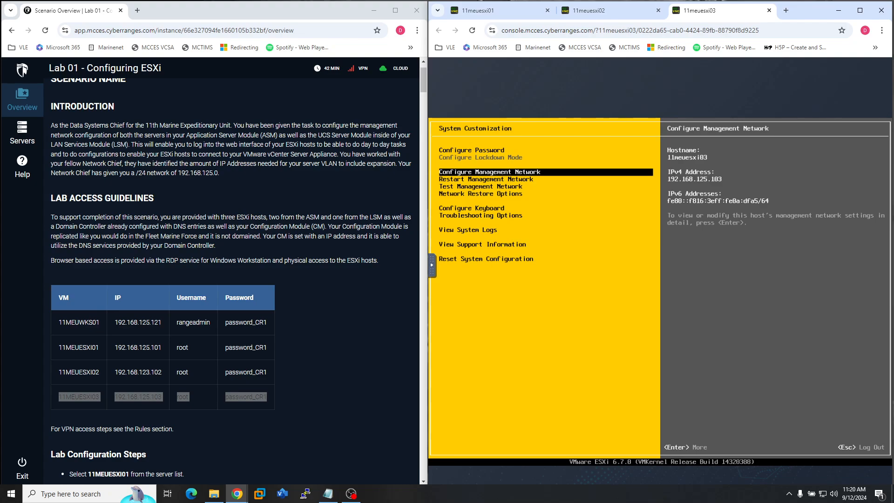
Run the management network test on 11meuesxi03 with the default ping addresses and hostname, and log out of the host.
key(Down)
key(Down)
key(Return)
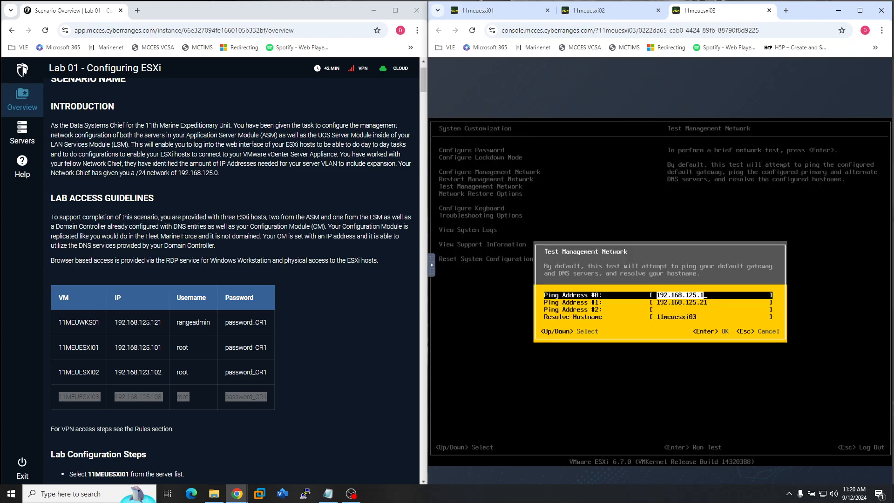
key(Return)
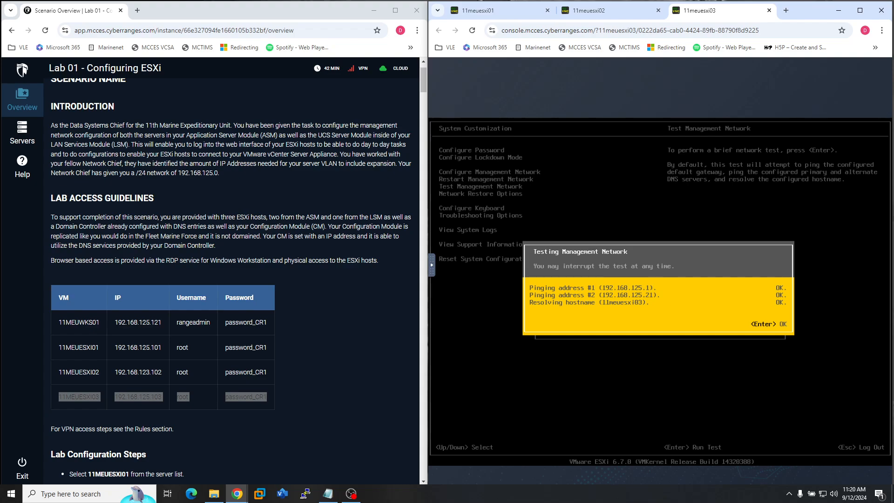
key(Return)
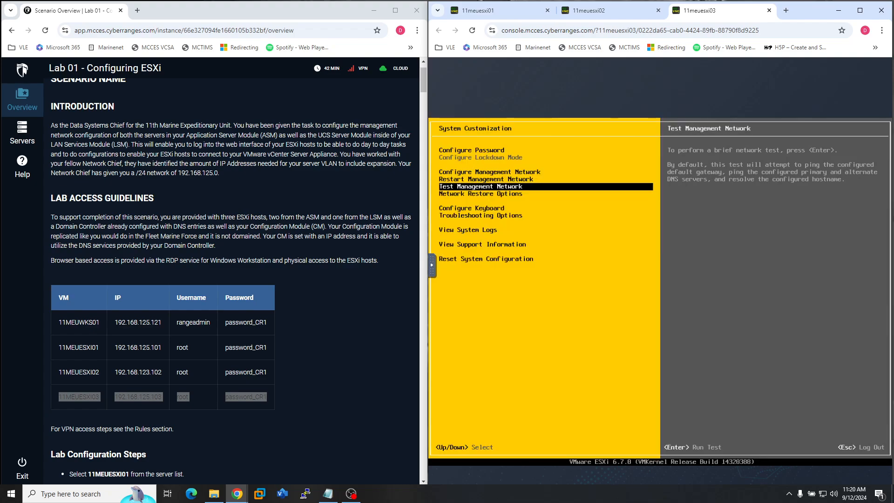
key(Escape)
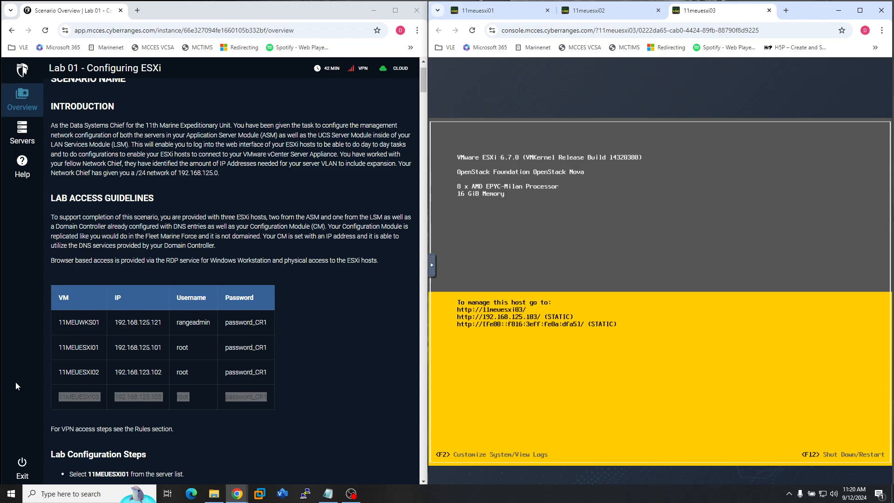
Exit and terminate the Lab 01 - Configuring ESXi scenario.
click(21, 475)
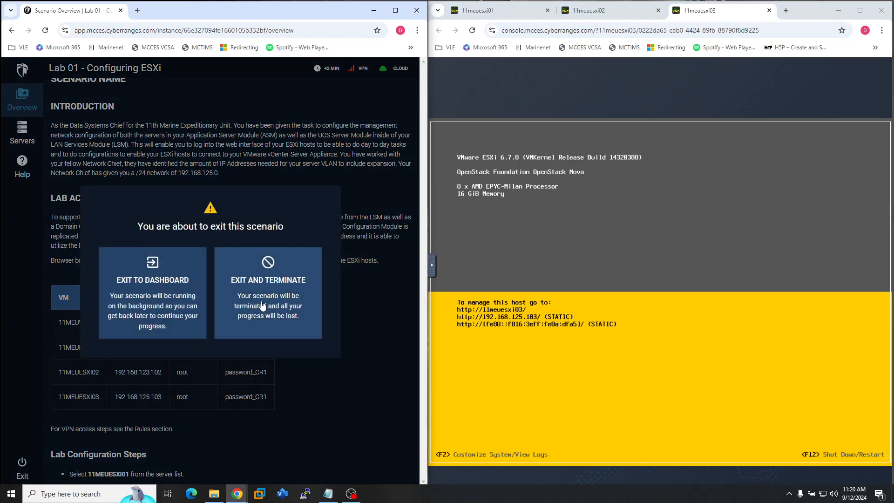
click(262, 305)
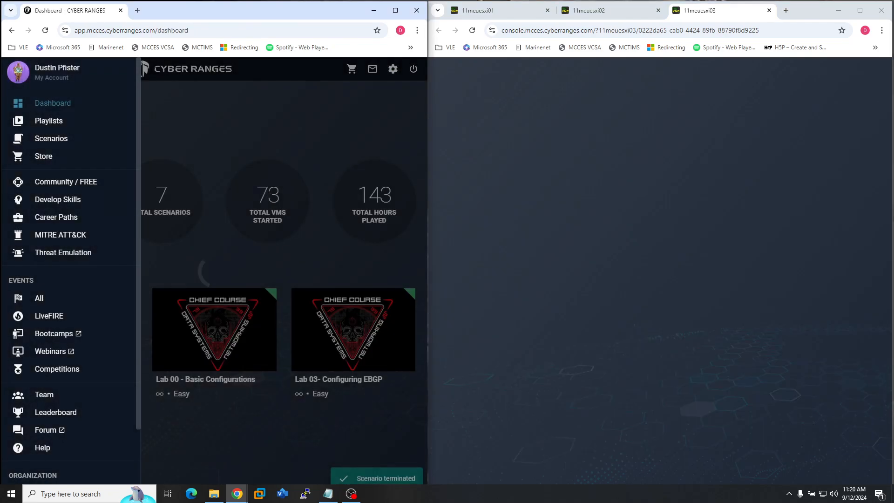